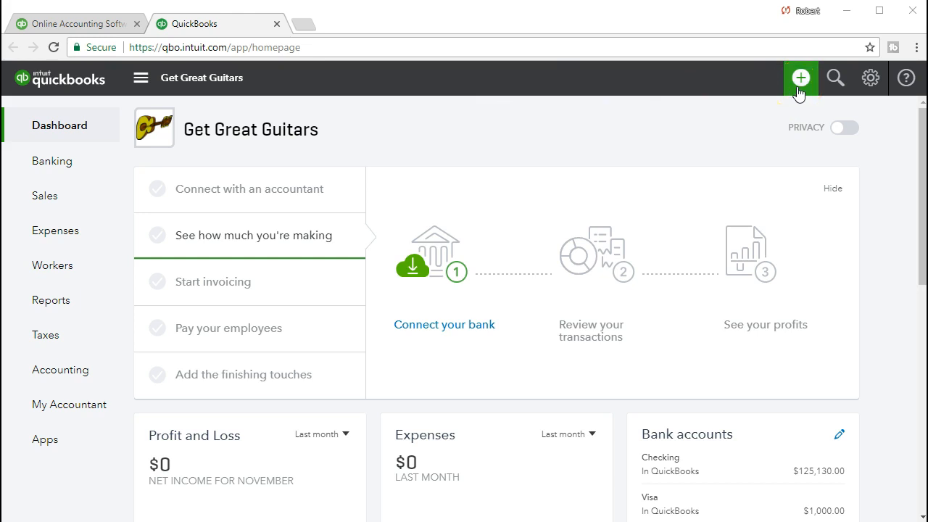
Start a new Receive Payment entry for the customer Anderson Guitars
click(798, 88)
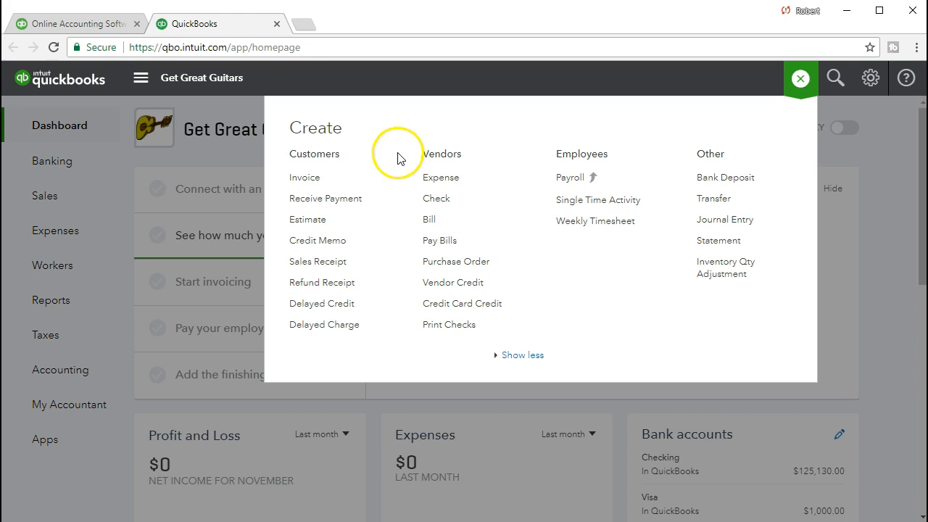
click(334, 197)
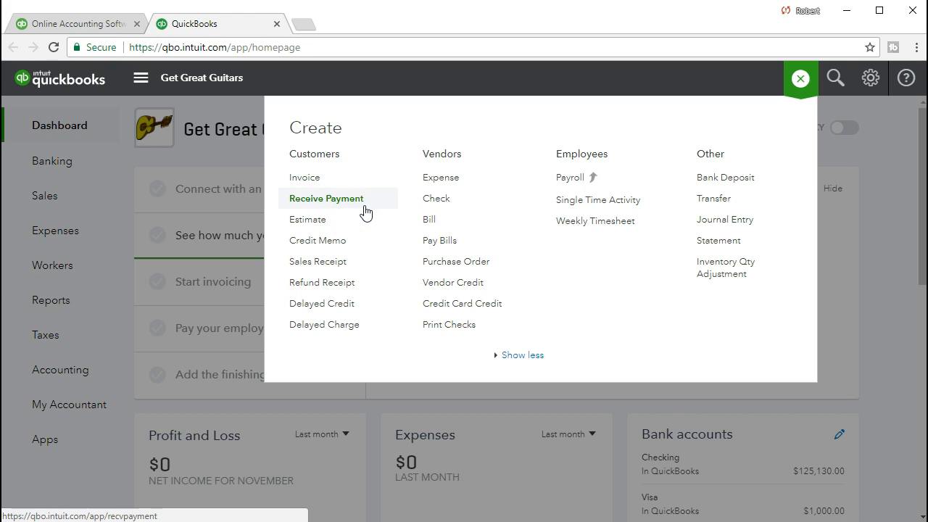
click(365, 211)
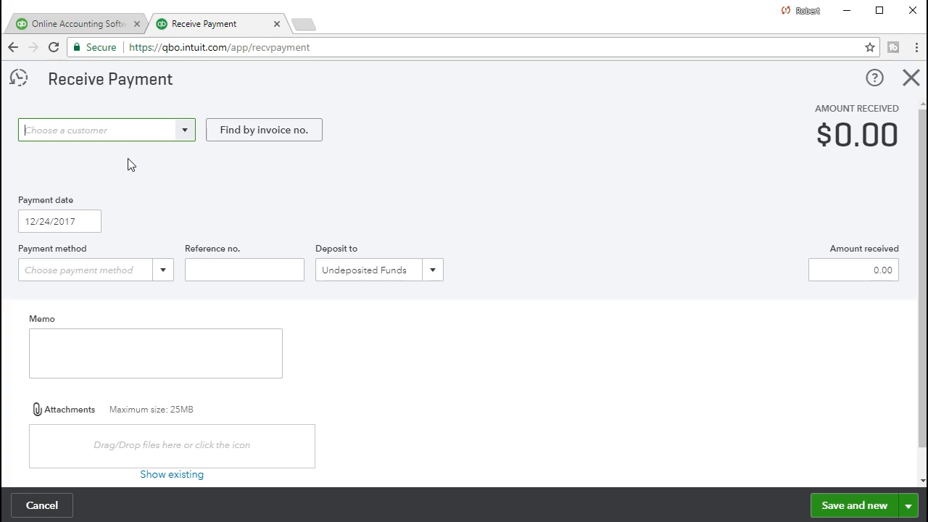
click(186, 131)
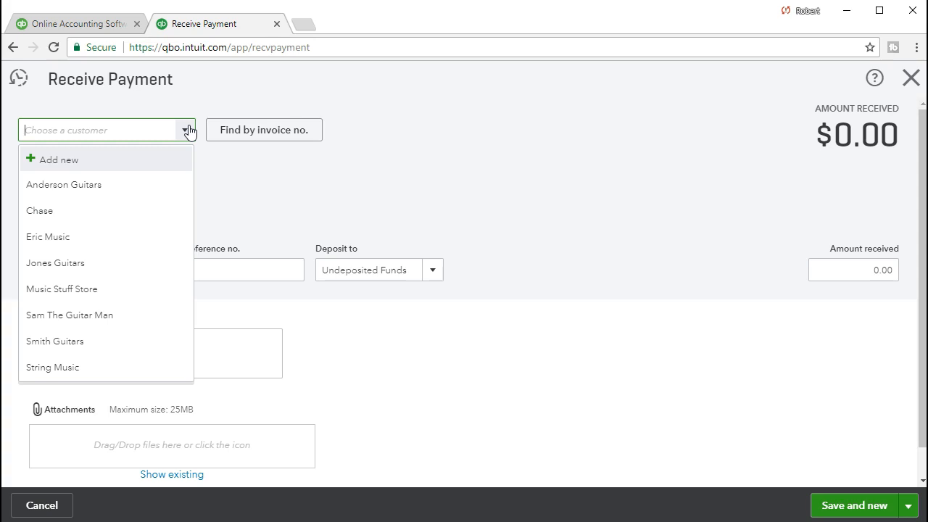
text(And)
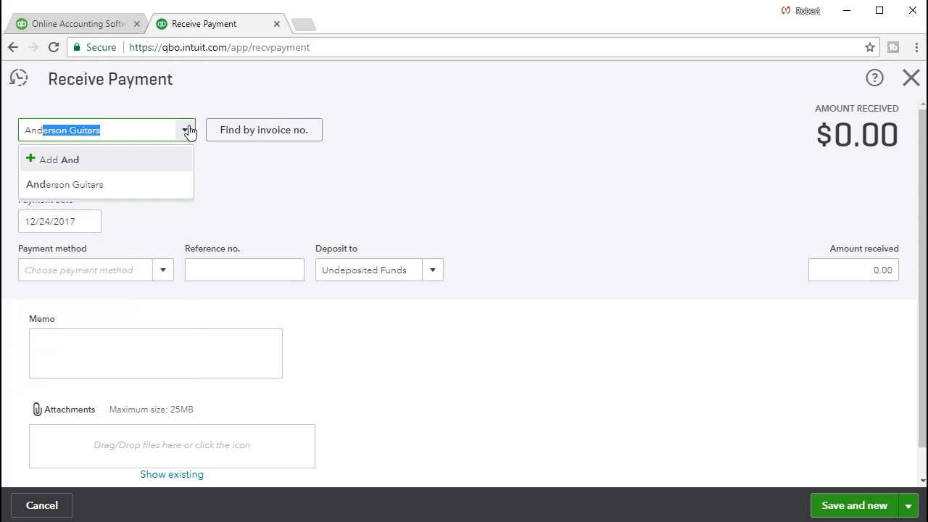
click(151, 190)
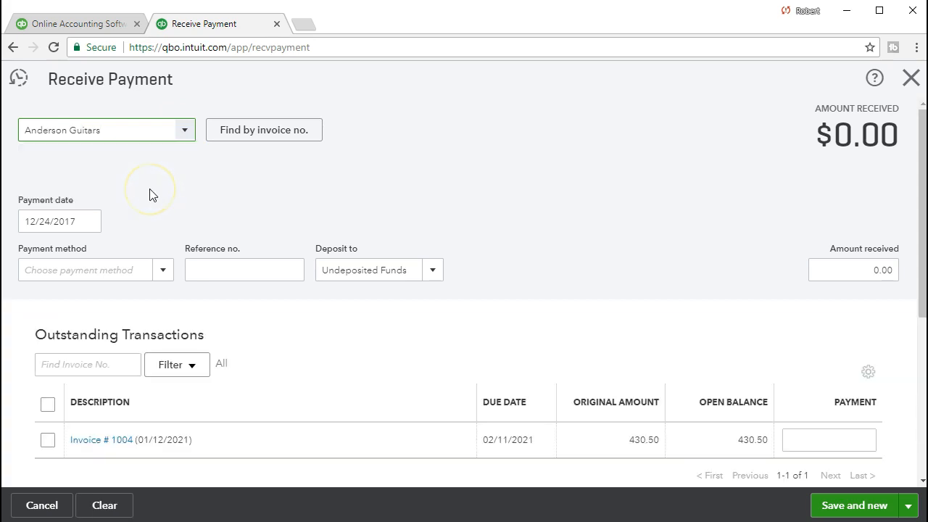
Set the payment date of the Anderson Guitars payment to 01/28/2021
key(Tab)
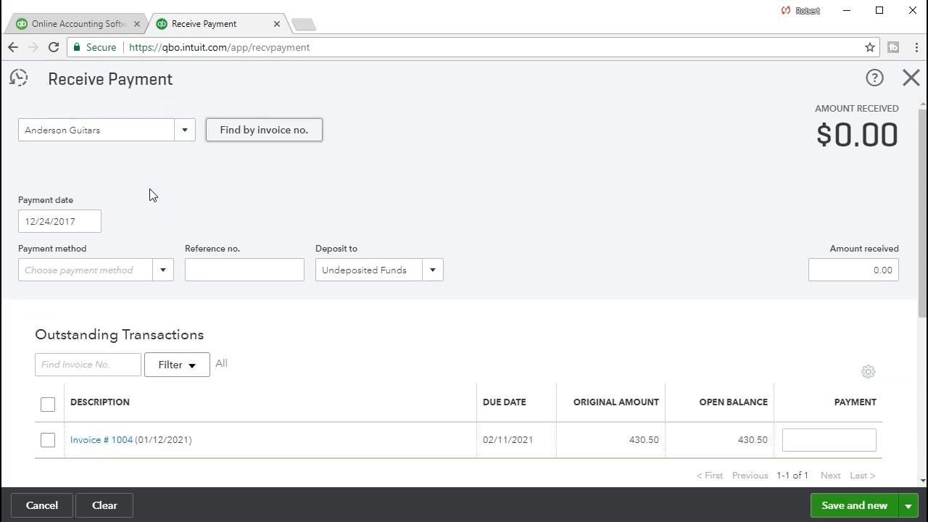
key(Tab)
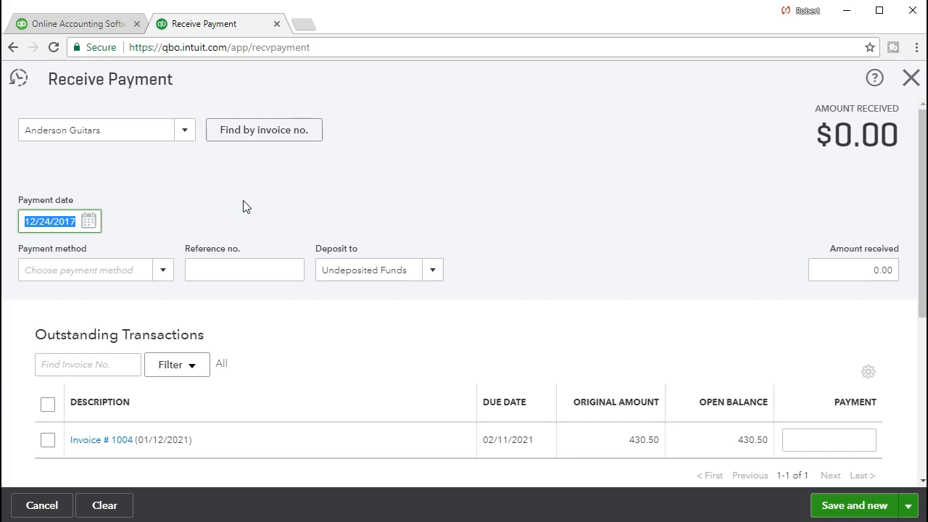
text(012821)
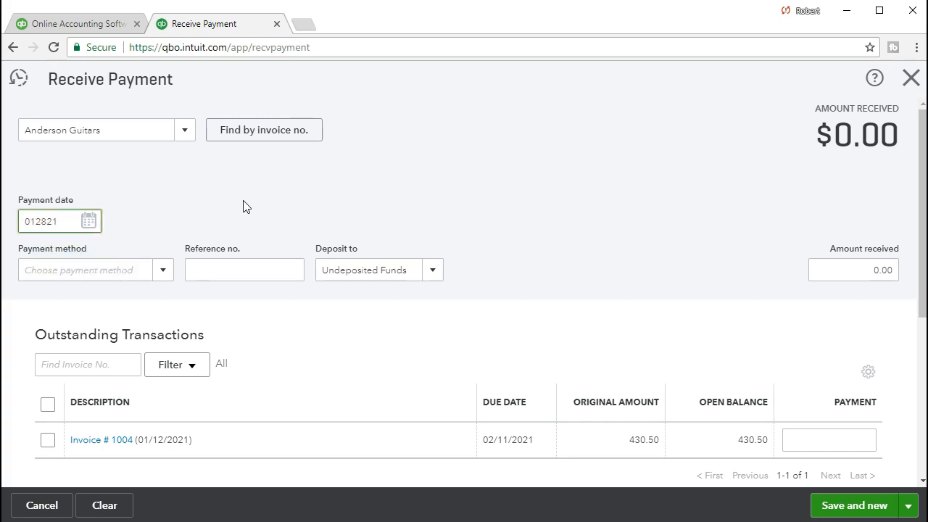
key(Tab)
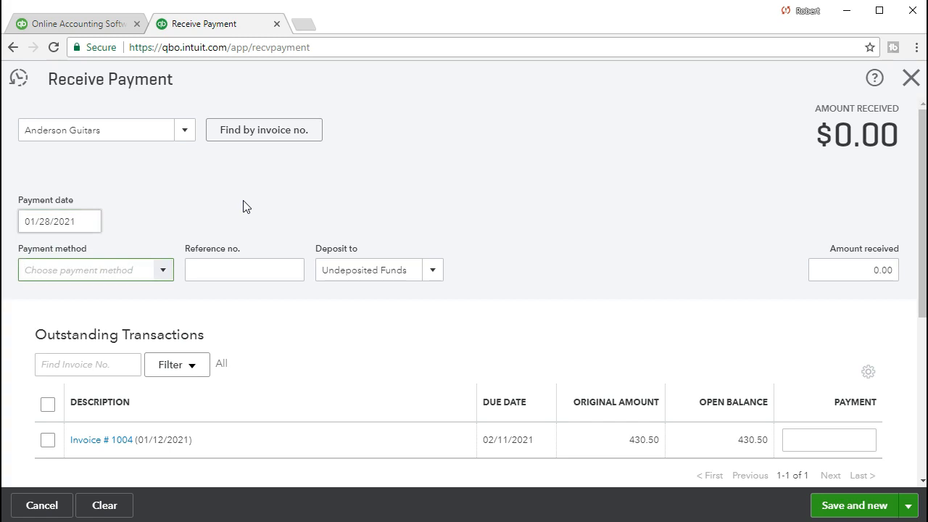
click(209, 218)
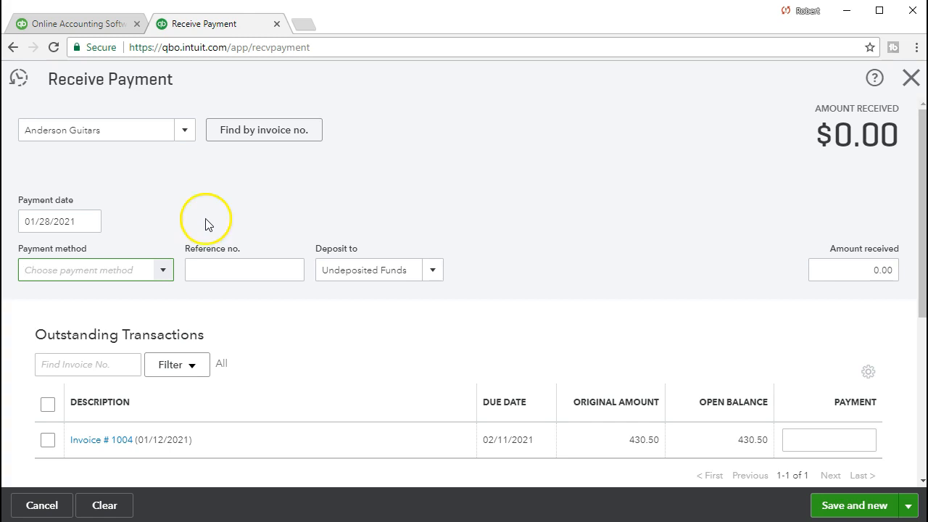
Set the payment method of the Anderson Guitars payment to Check
click(163, 273)
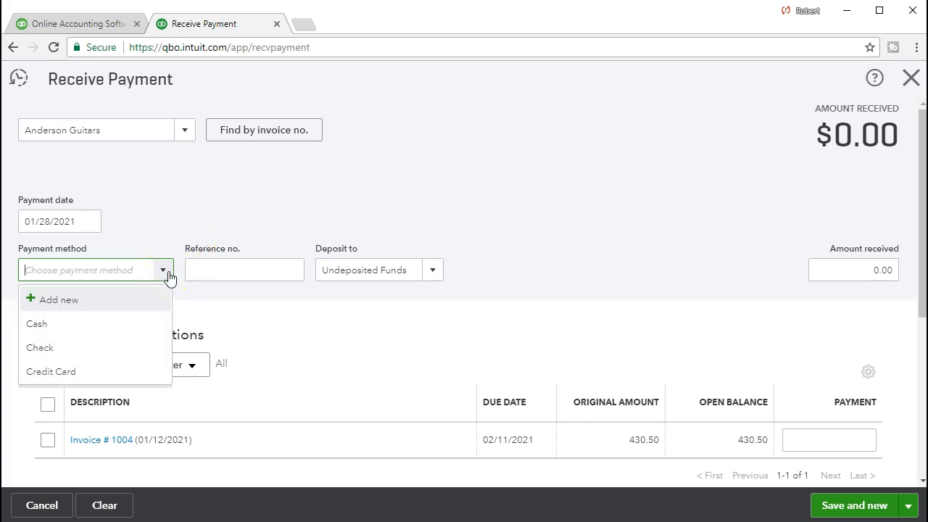
click(135, 349)
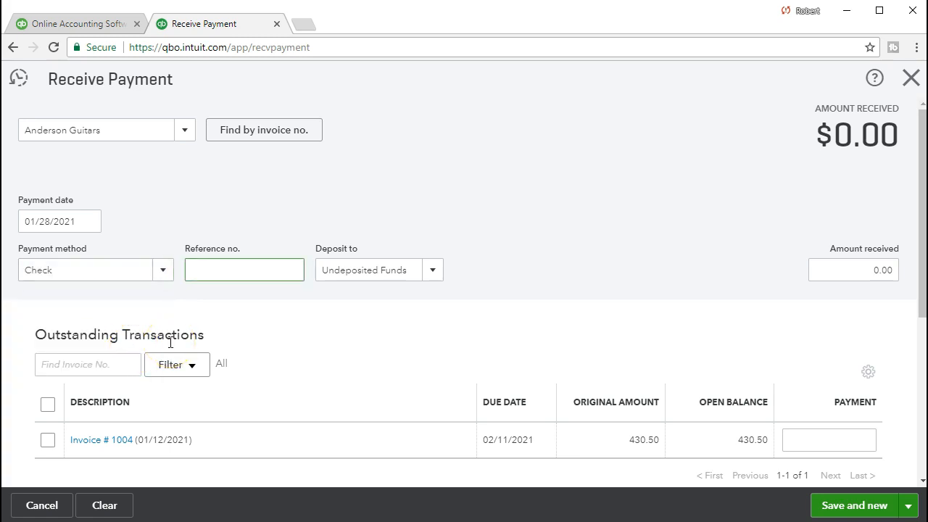
key(Tab)
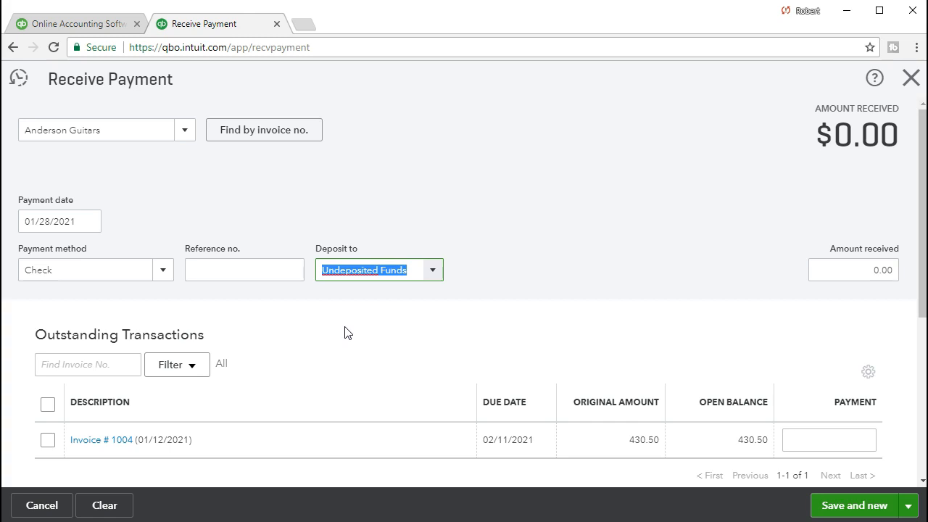
click(379, 311)
click(418, 319)
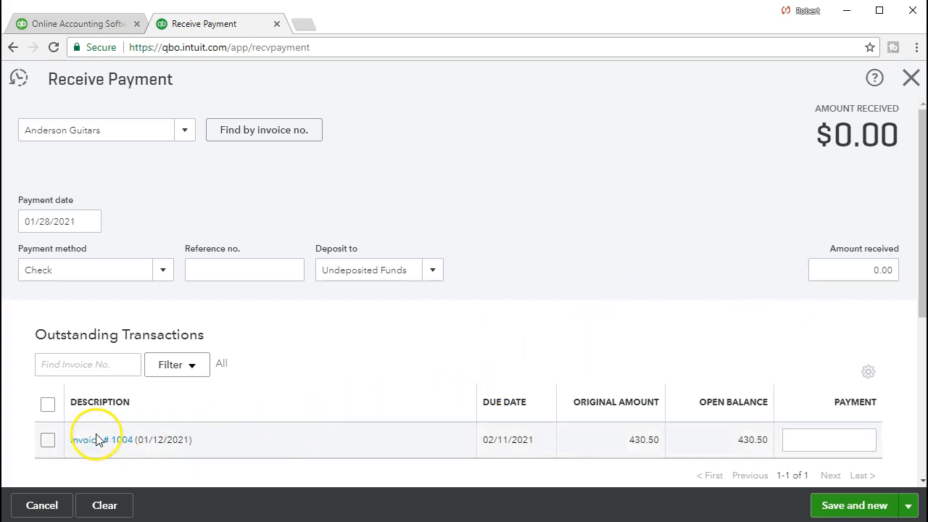
Apply the payment in full (430.50) to Anderson Guitars' outstanding invoice and save it, continuing with a new payment
click(48, 442)
scroll(48, 442, down, 3)
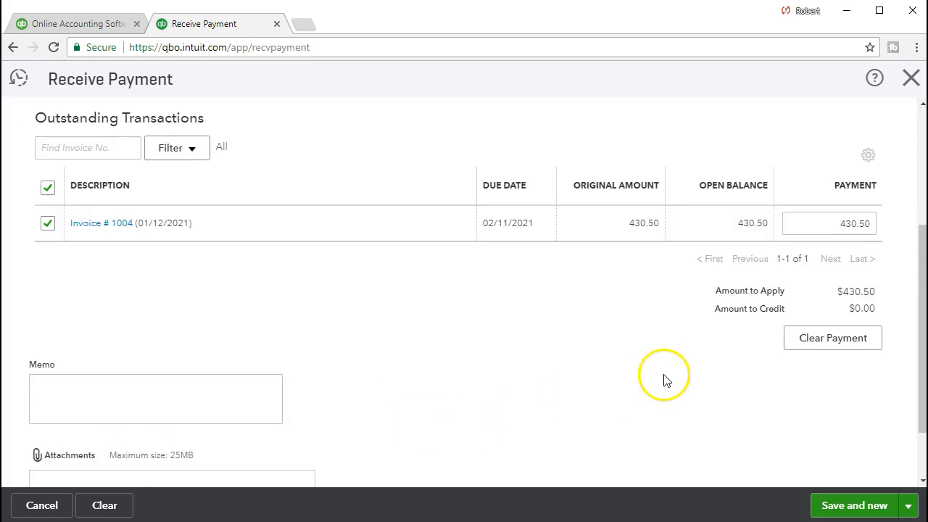
scroll(667, 379, up, 3)
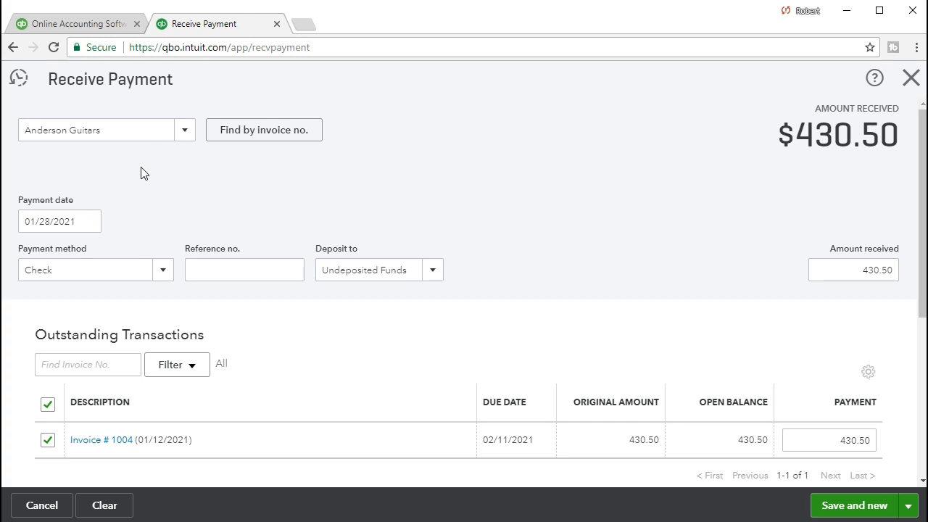
click(416, 201)
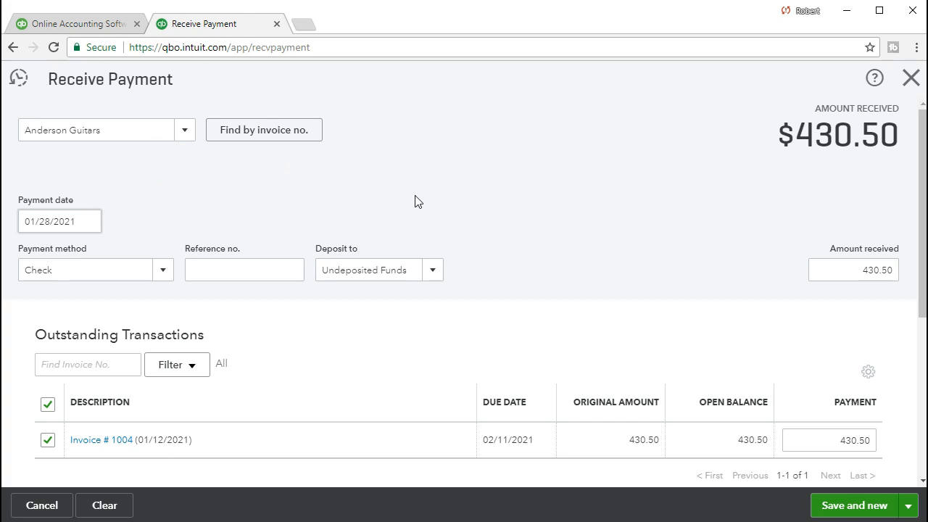
click(458, 199)
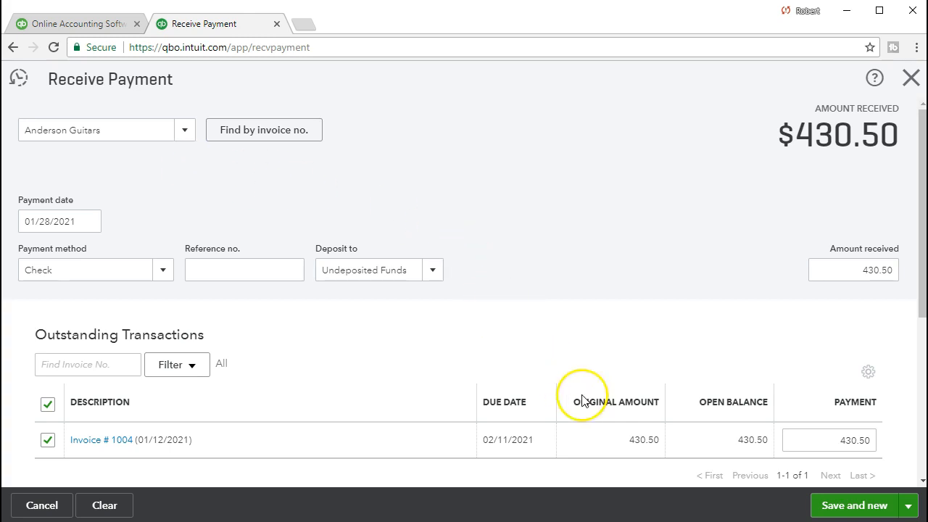
click(830, 505)
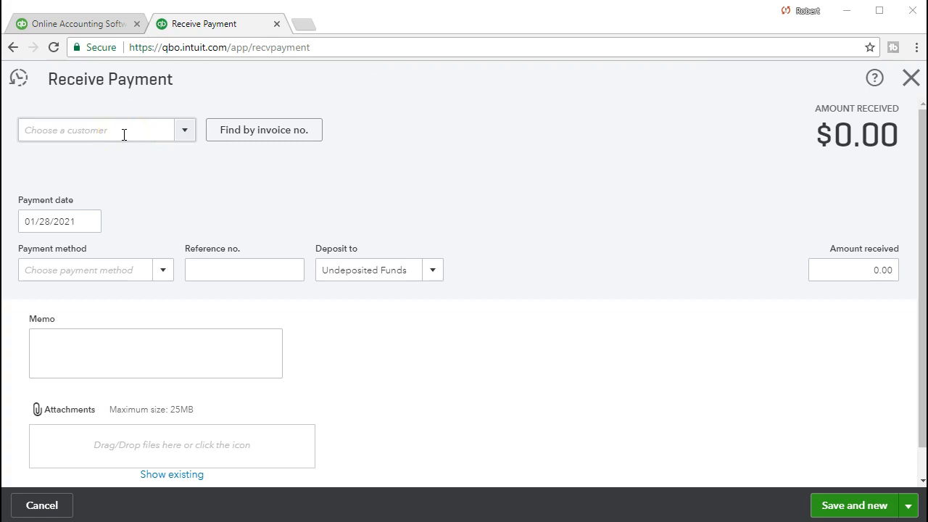
Choose Eric Music as the customer of the new payment and accept the payment date
click(184, 132)
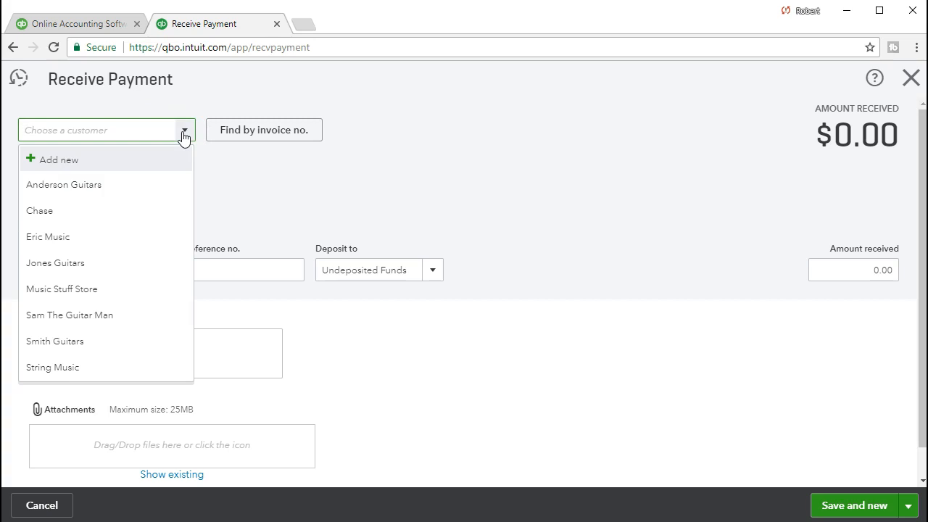
text(Eric Music)
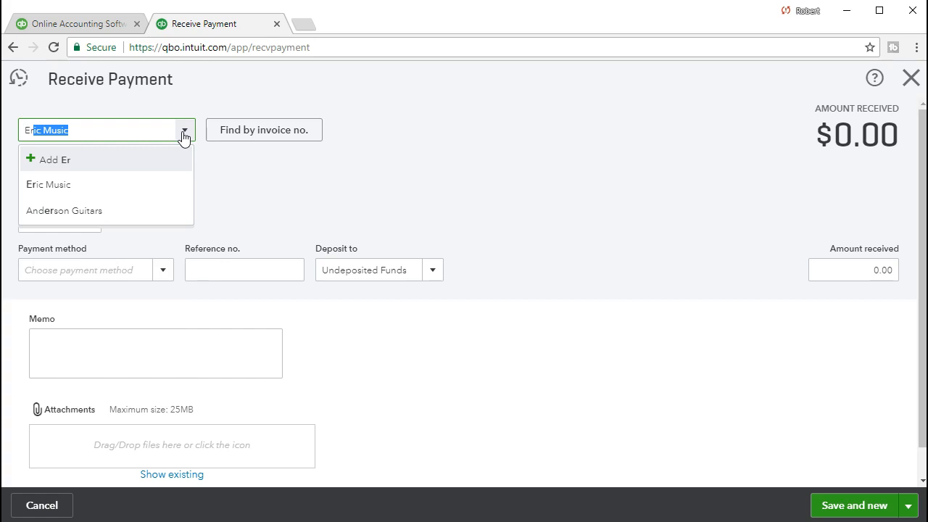
click(140, 184)
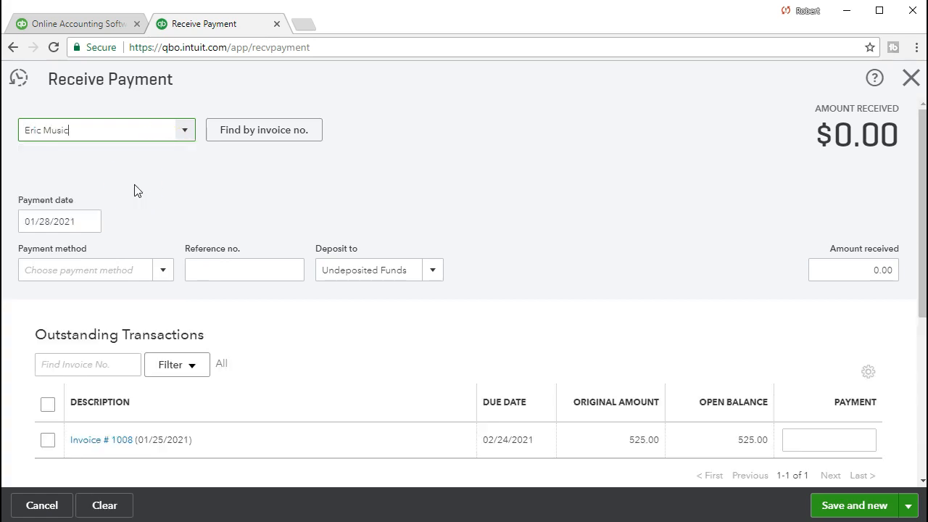
key(Tab)
key(Tab)
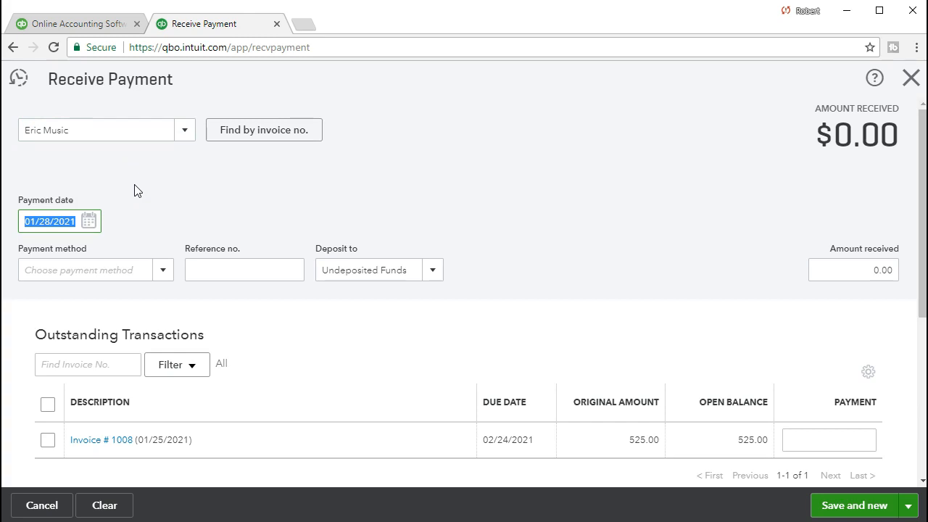
key(Tab)
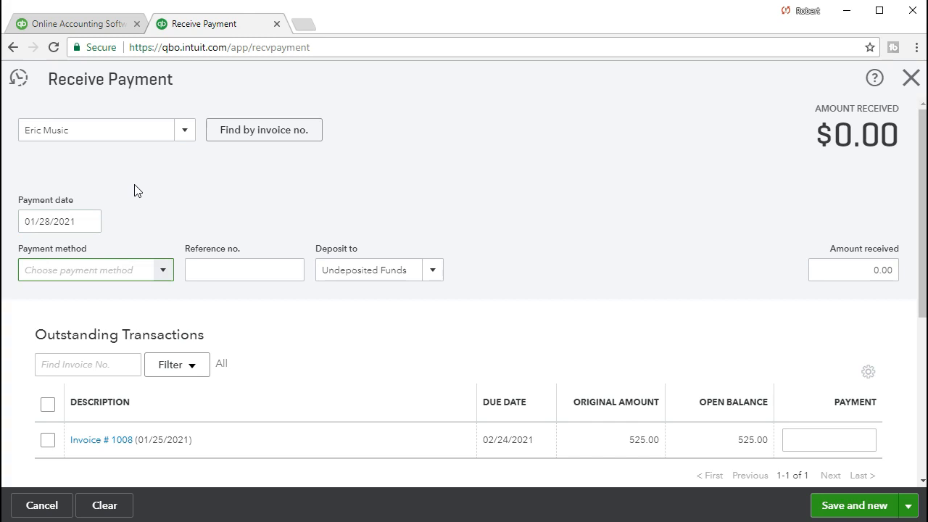
Set the payment method of the Eric Music payment to Check
click(159, 269)
click(160, 269)
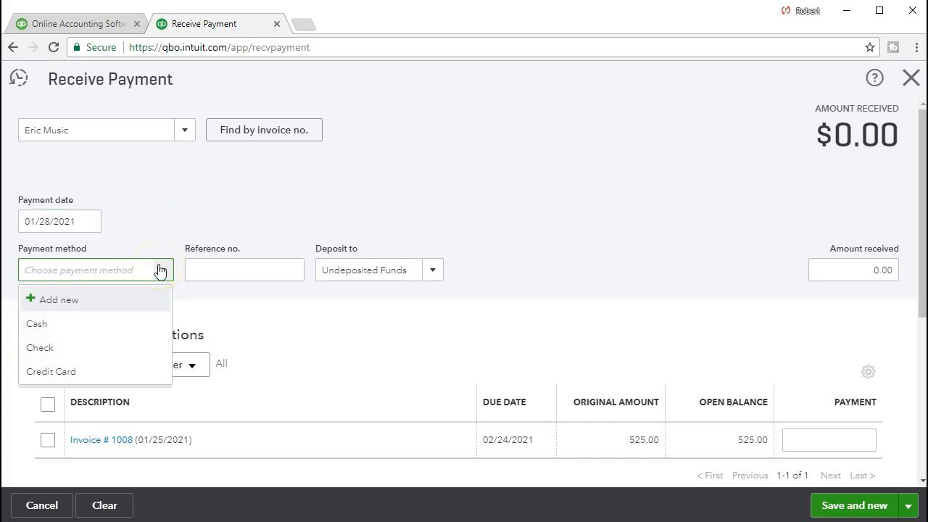
click(127, 348)
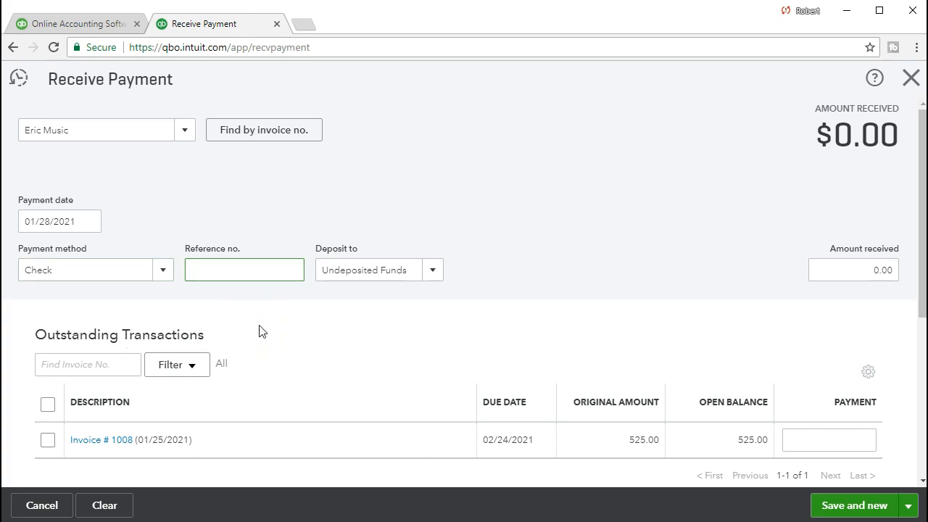
key(Tab)
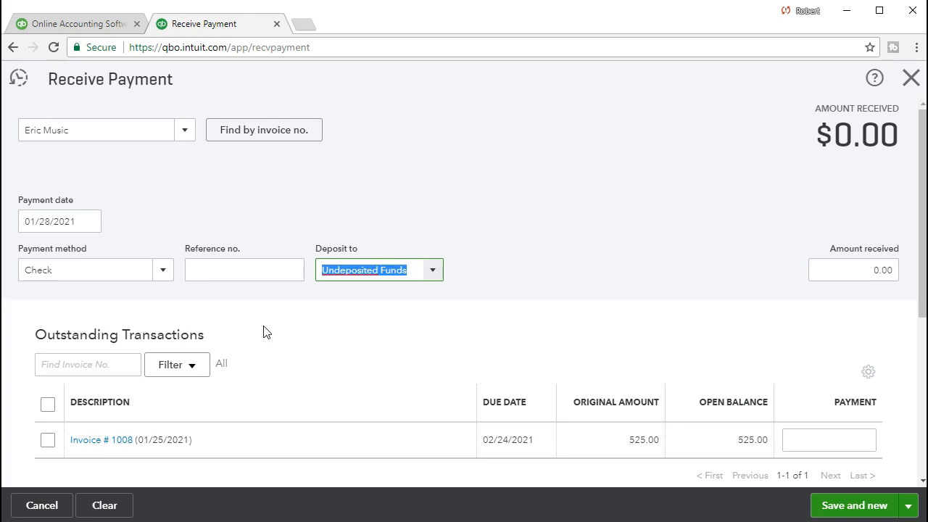
key(Tab)
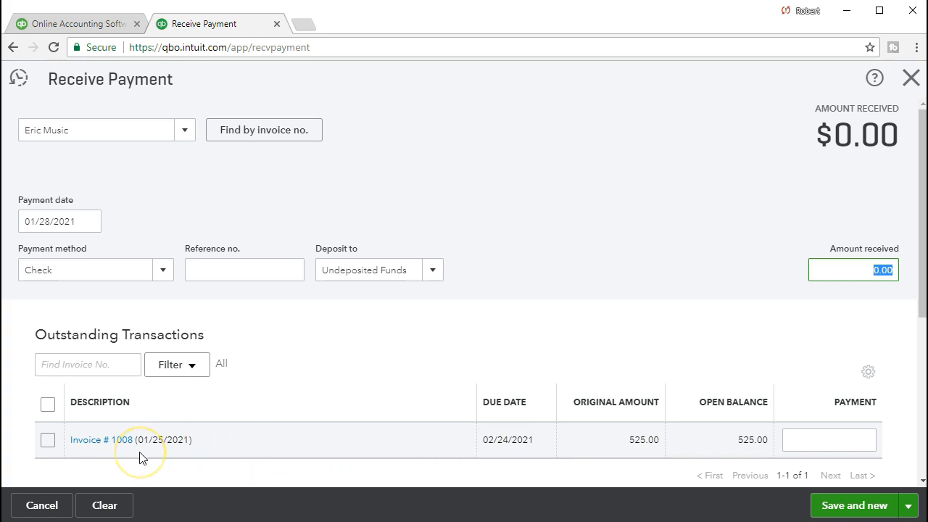
click(47, 440)
scroll(48, 443, down, 3)
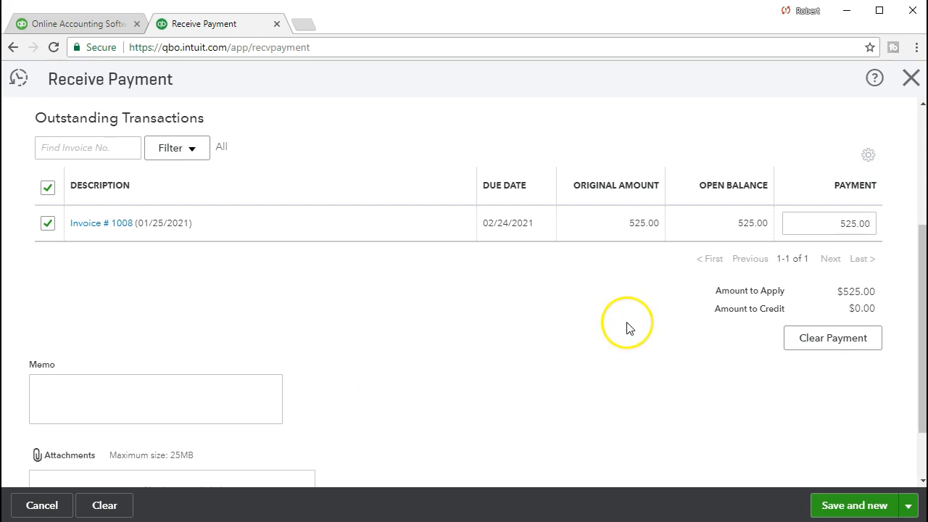
scroll(802, 258, up, 3)
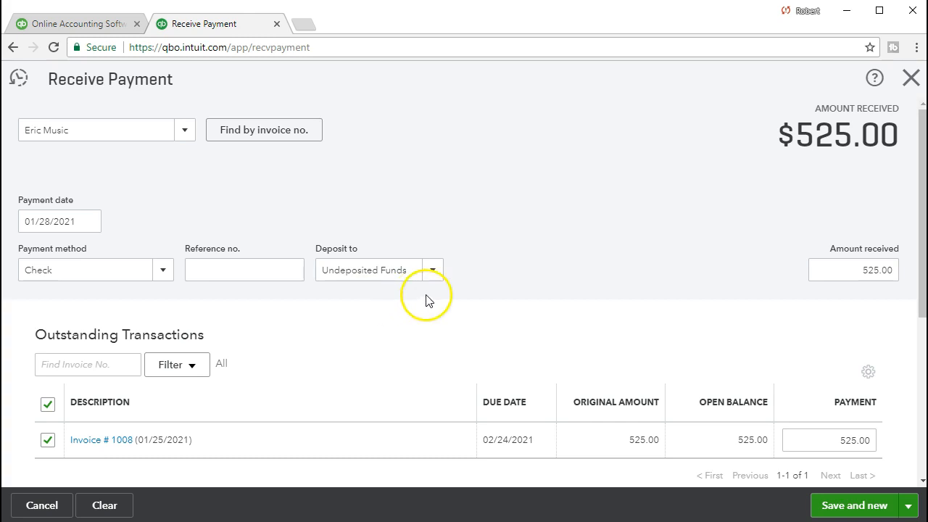
click(835, 505)
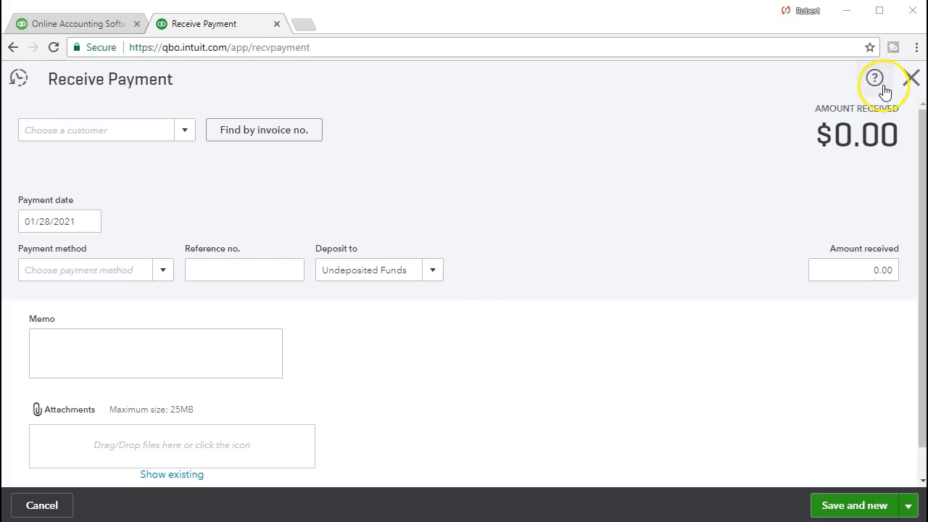
click(909, 80)
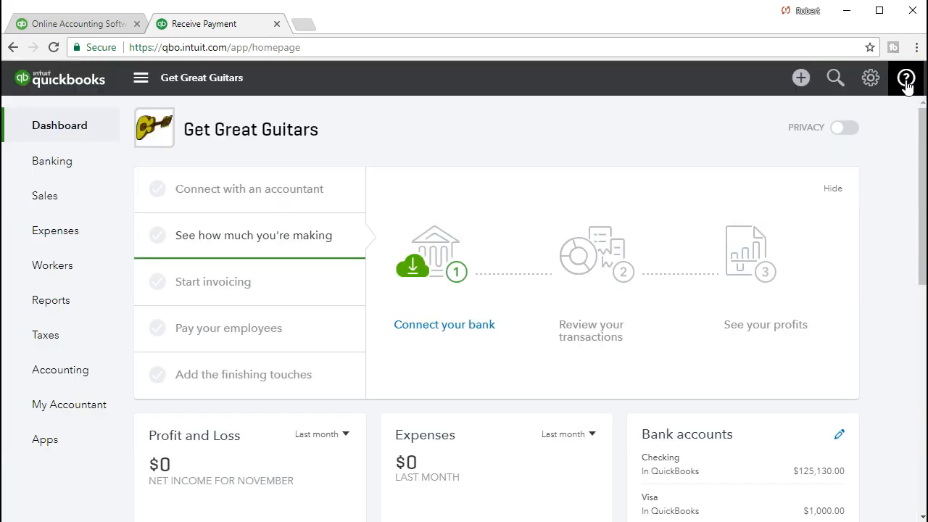
Search the reports for "ba" and open the Balance Sheet report
click(80, 305)
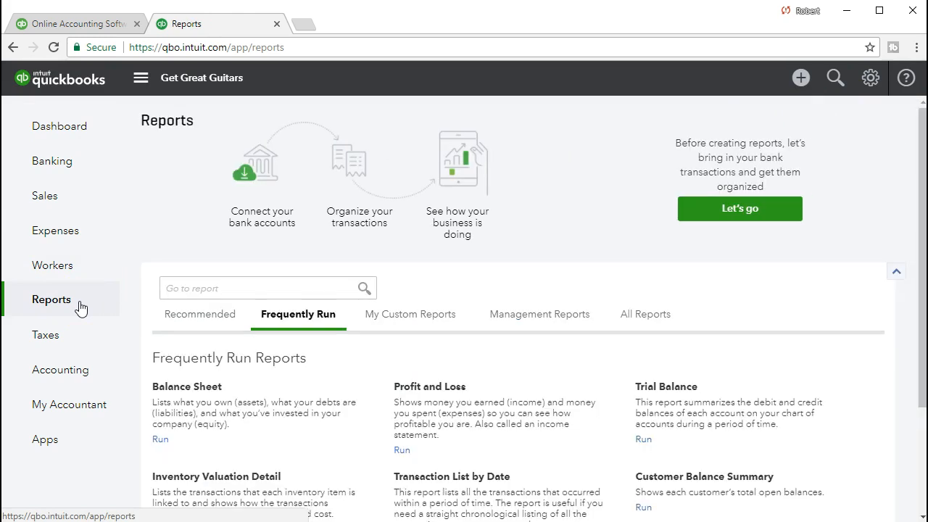
click(208, 288)
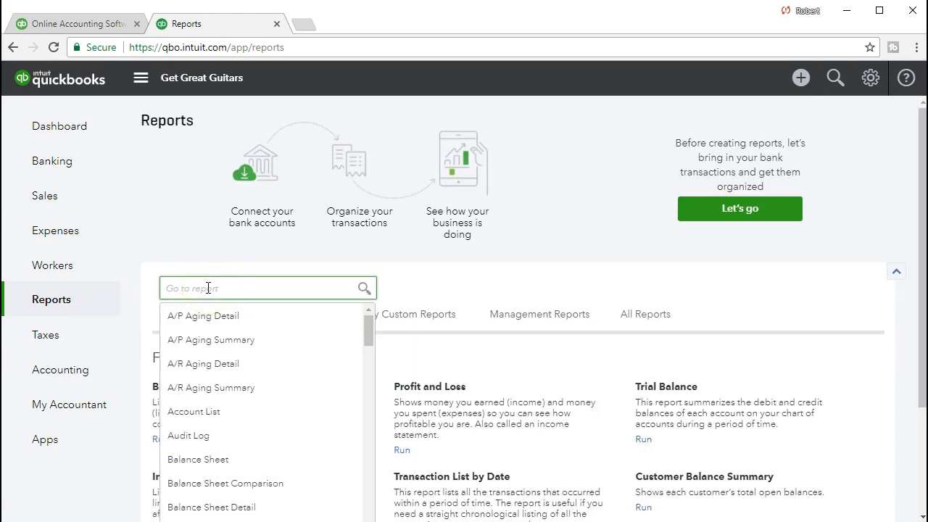
text(ba)
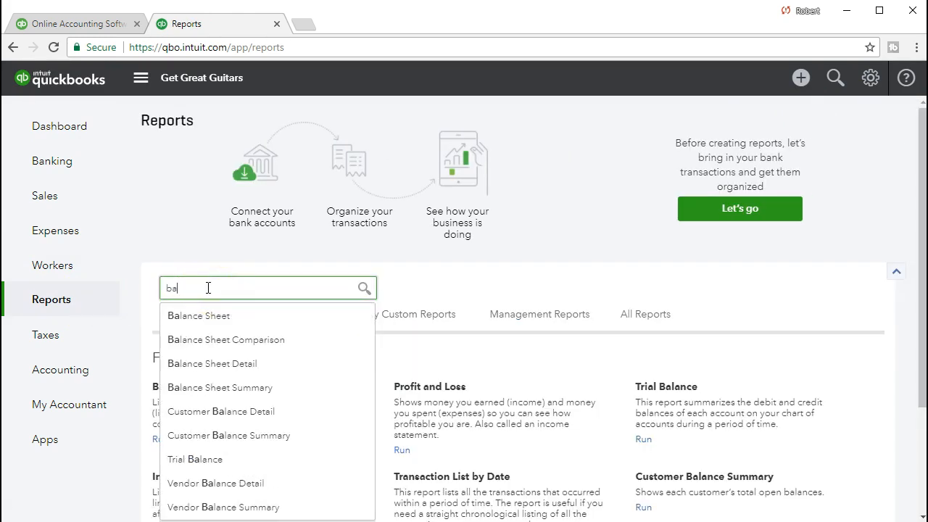
click(208, 316)
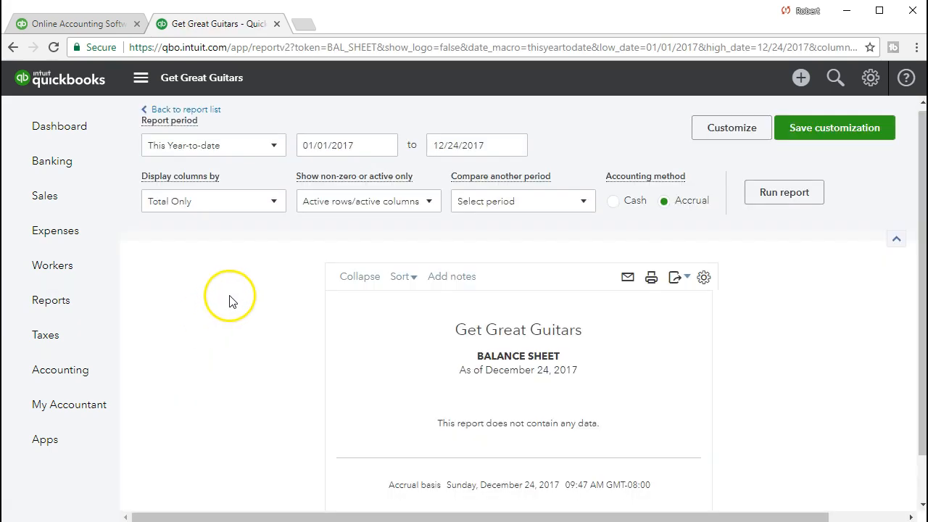
Set the balance sheet's report period to 01/01/2021 through 01/31/2021 and run the report
drag(362, 145, 208, 161)
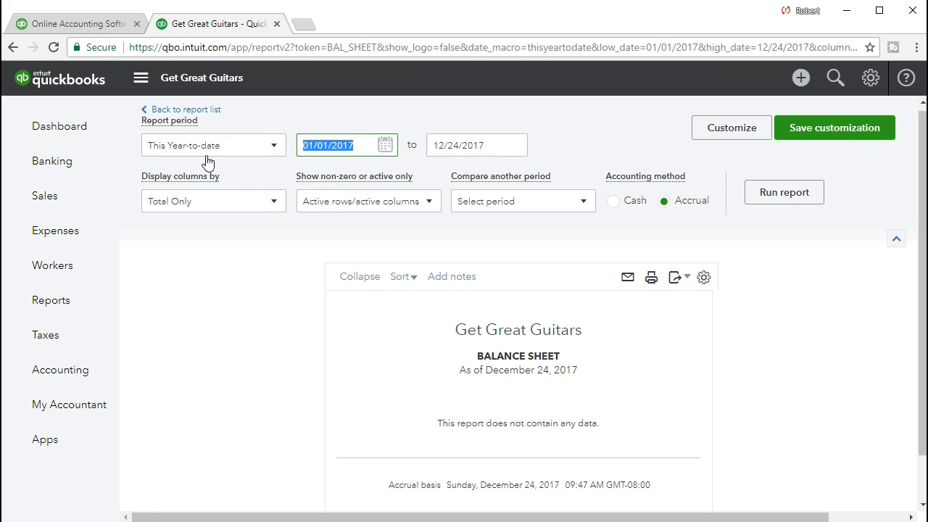
text(01012021)
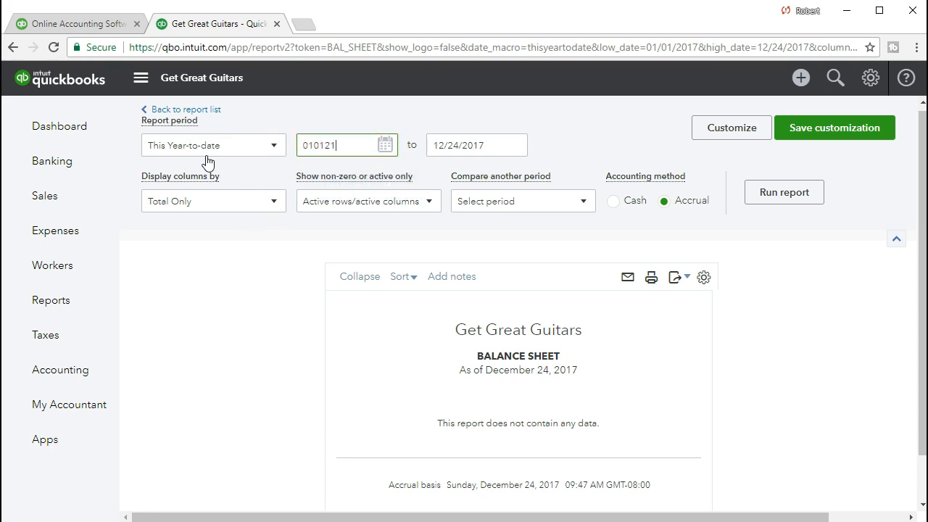
key(Tab)
text(01/31/2)
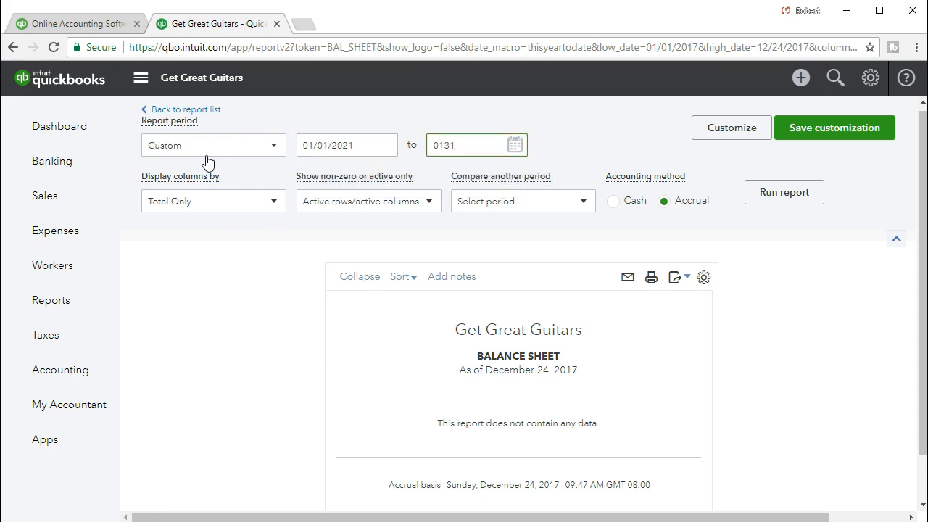
text(021)
key(Tab)
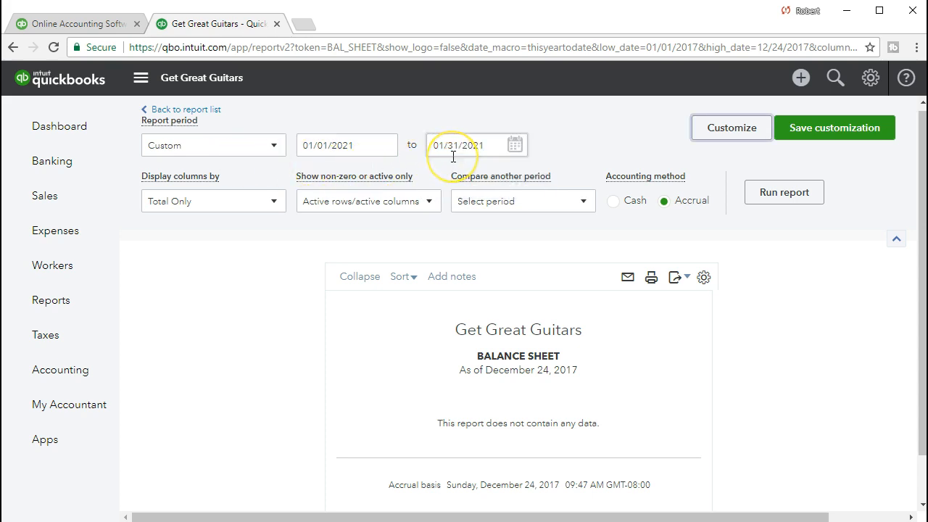
click(765, 194)
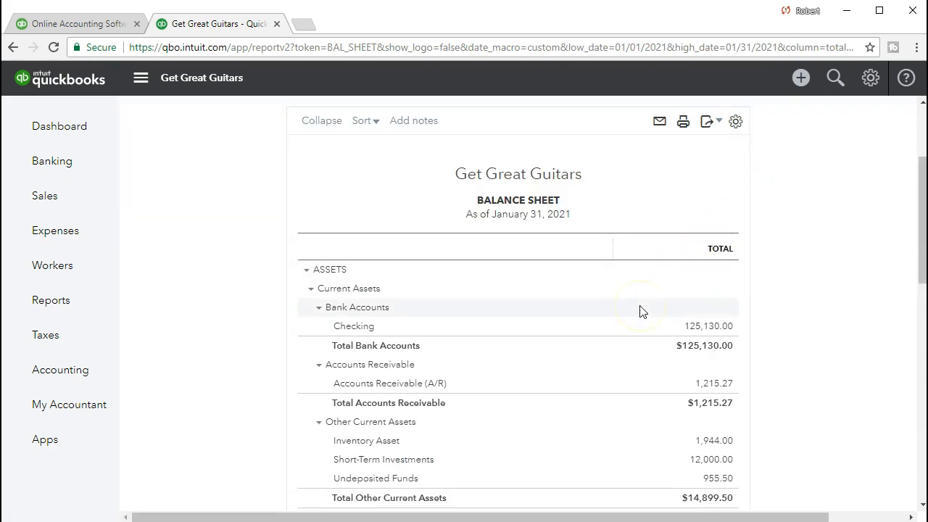
Open the Undeposited Funds transaction detail from the balance sheet, view Anderson Guitars' 01/28/2021 payment, and close it
scroll(641, 312, down, 1)
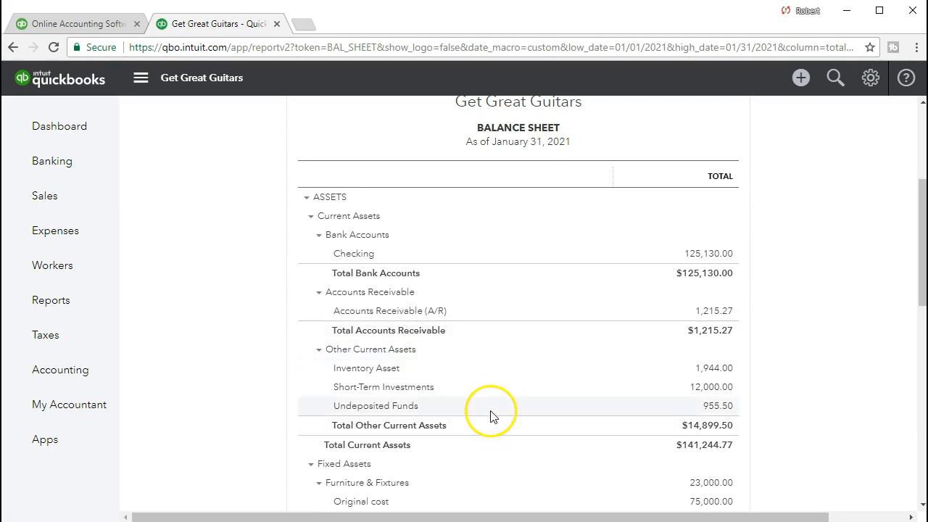
click(717, 411)
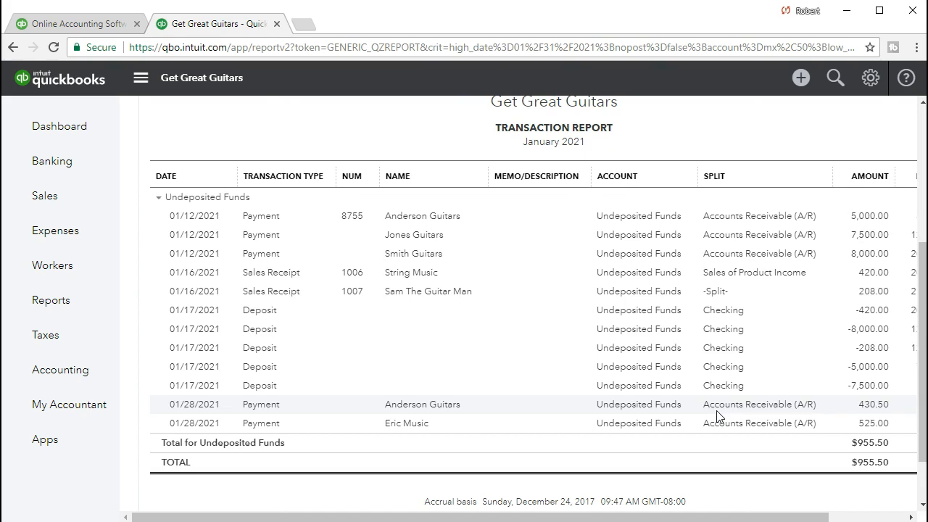
scroll(716, 415, down, 1)
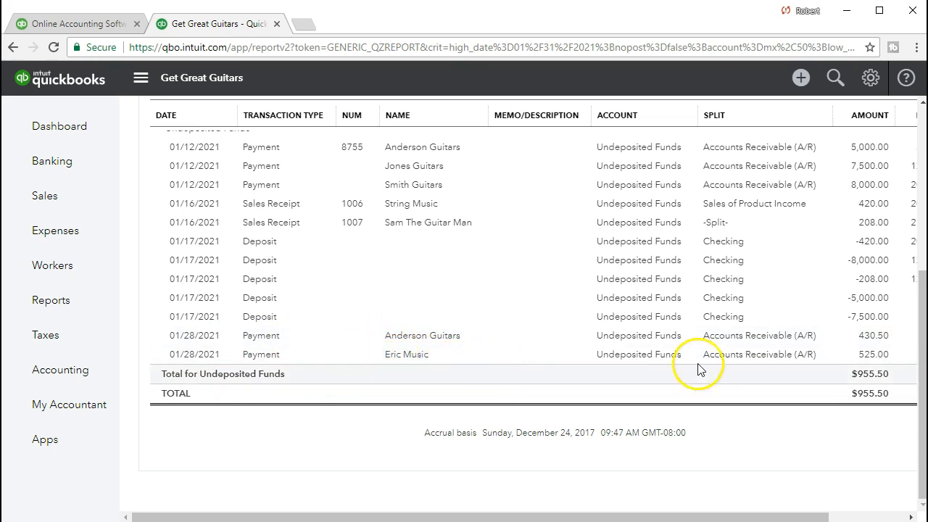
click(866, 340)
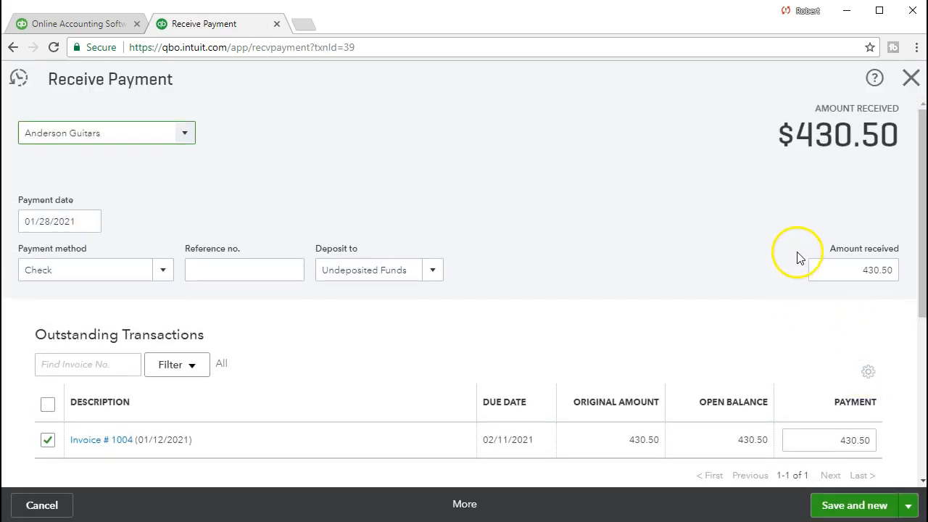
click(909, 88)
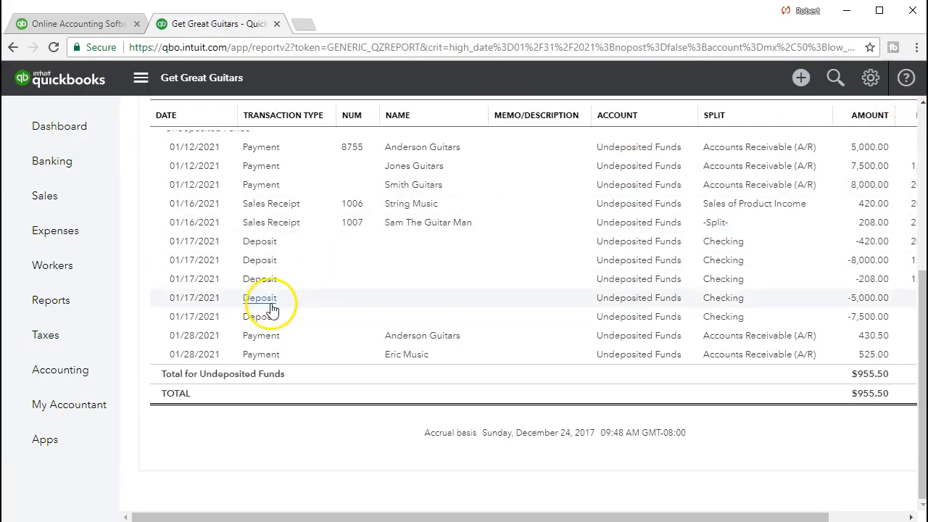
Return to the balance sheet, open the Accounts Receivable detail, and view Anderson Guitars' 01/28/2021 payment before closing it
scroll(272, 310, up, 5)
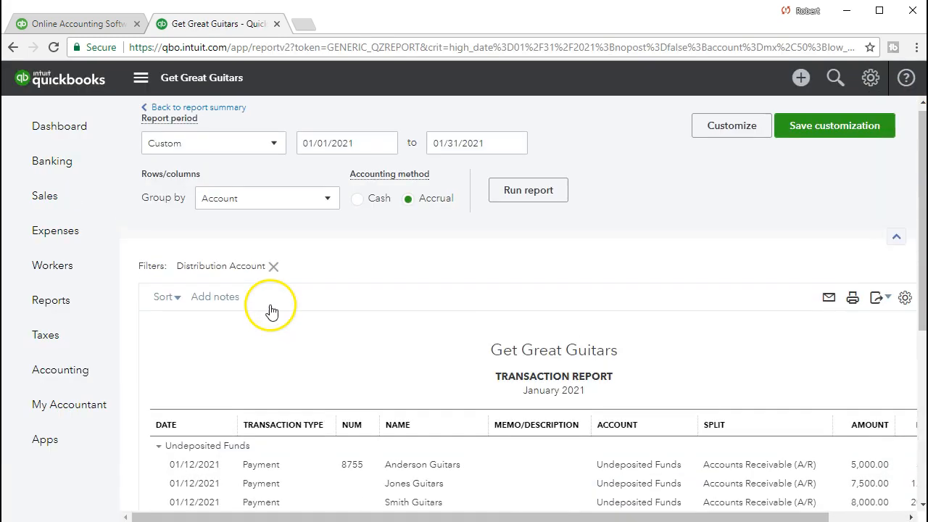
click(236, 109)
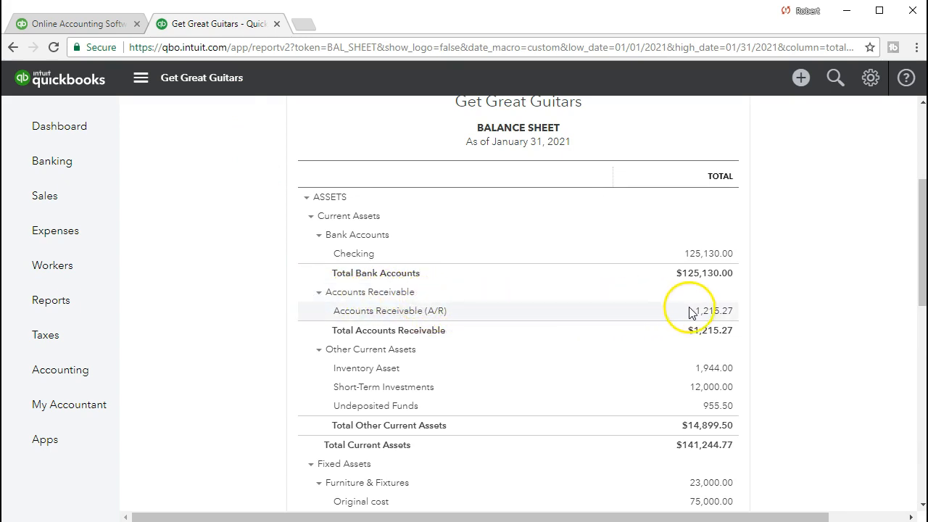
click(712, 316)
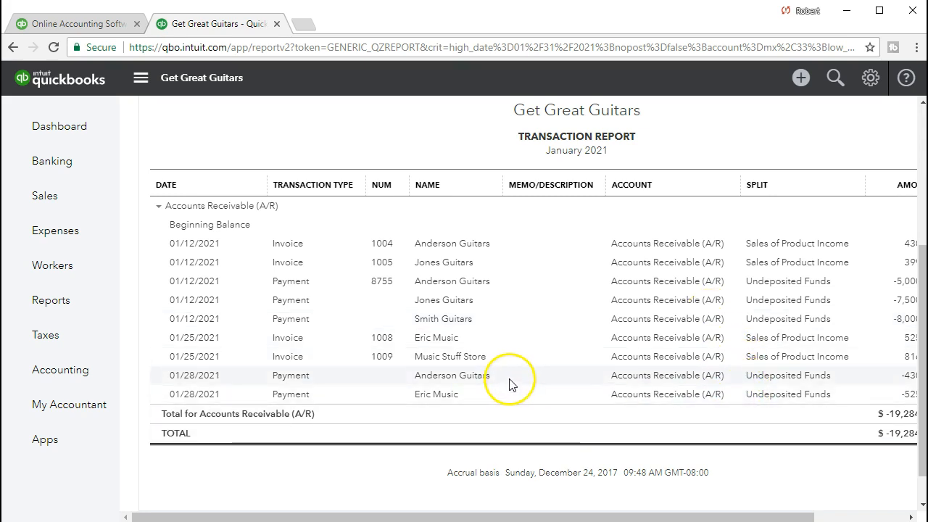
click(898, 378)
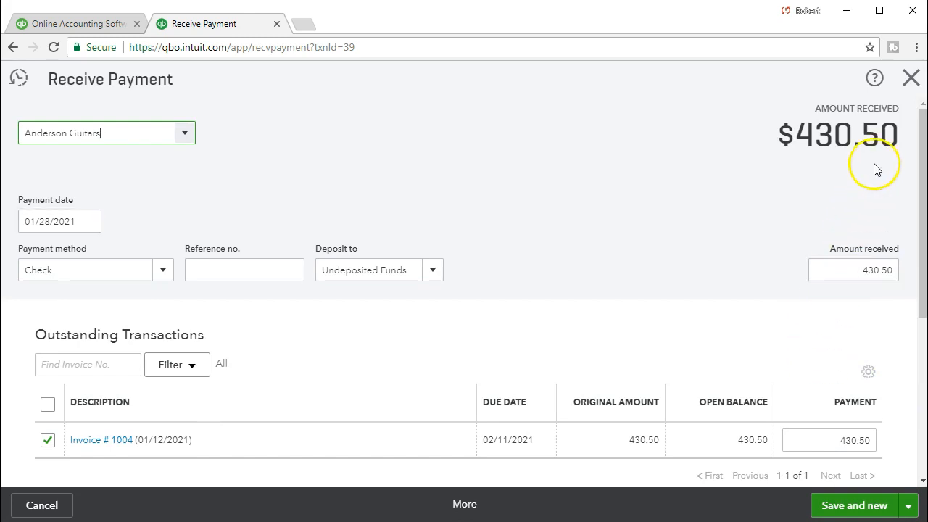
click(909, 80)
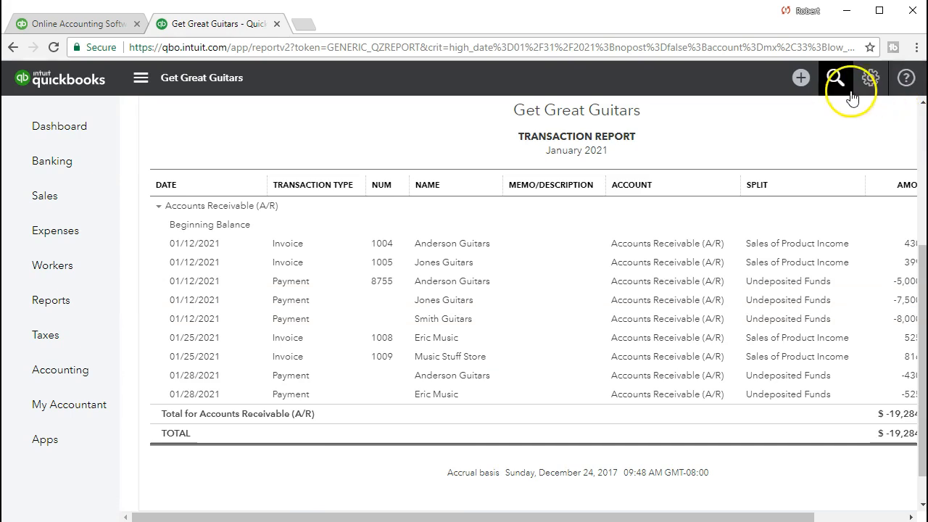
Create a new bank deposit into the Checking account dated 01/28/2021
click(801, 80)
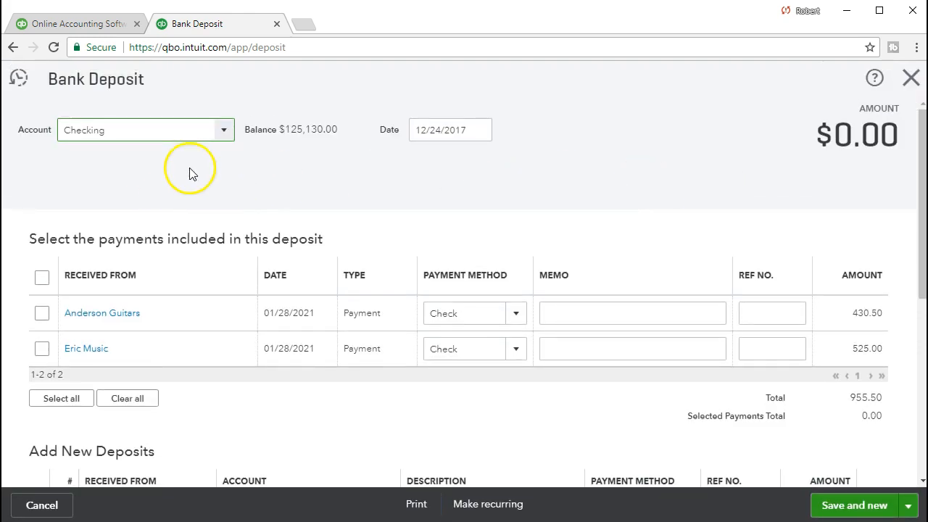
key(Tab)
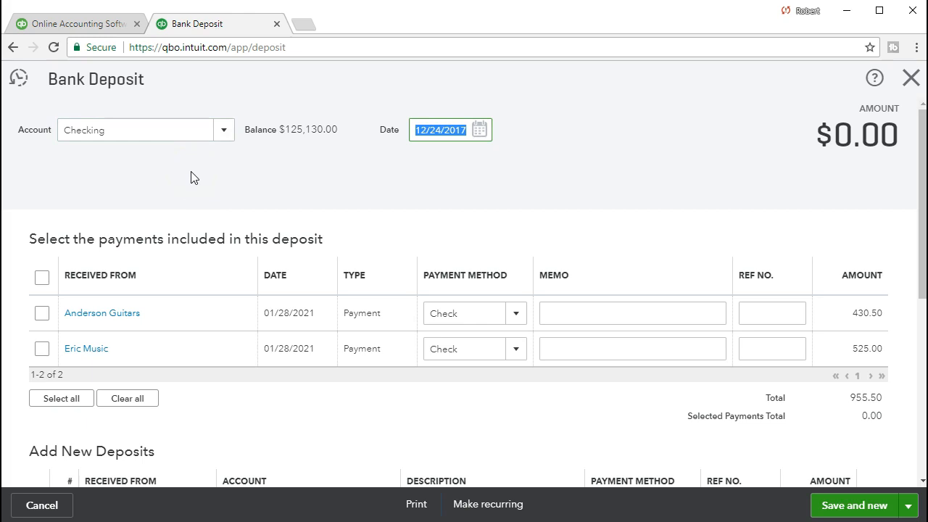
text(012821)
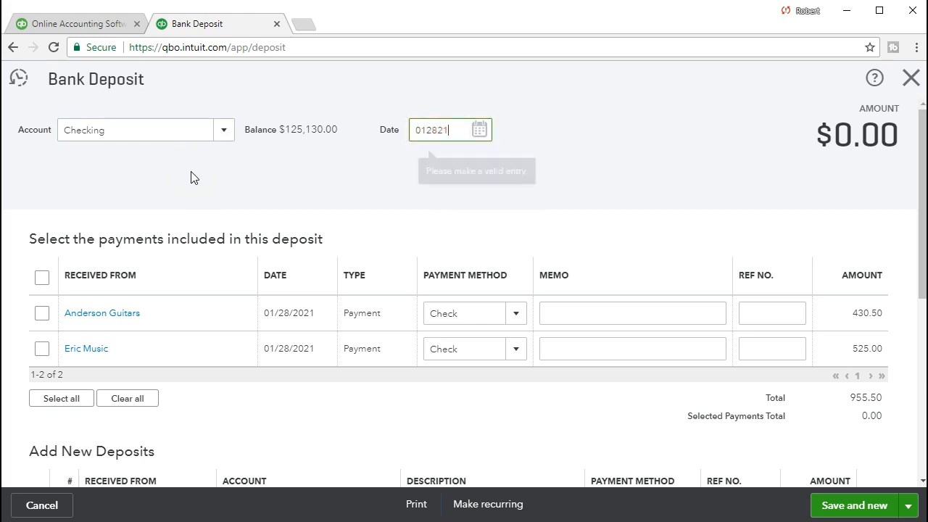
key(Tab)
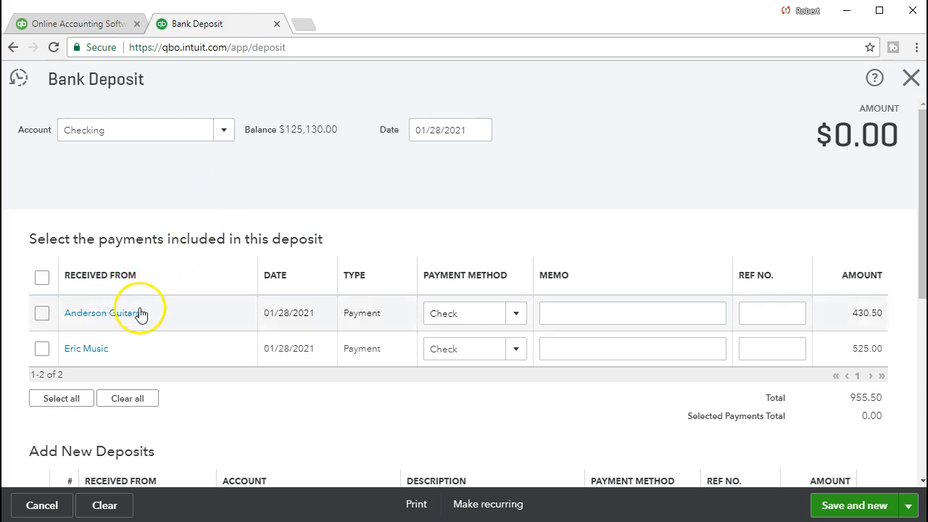
Include the Anderson Guitars and Eric Music check payments in the deposit, save it, and leave the deposit form
click(42, 314)
click(41, 348)
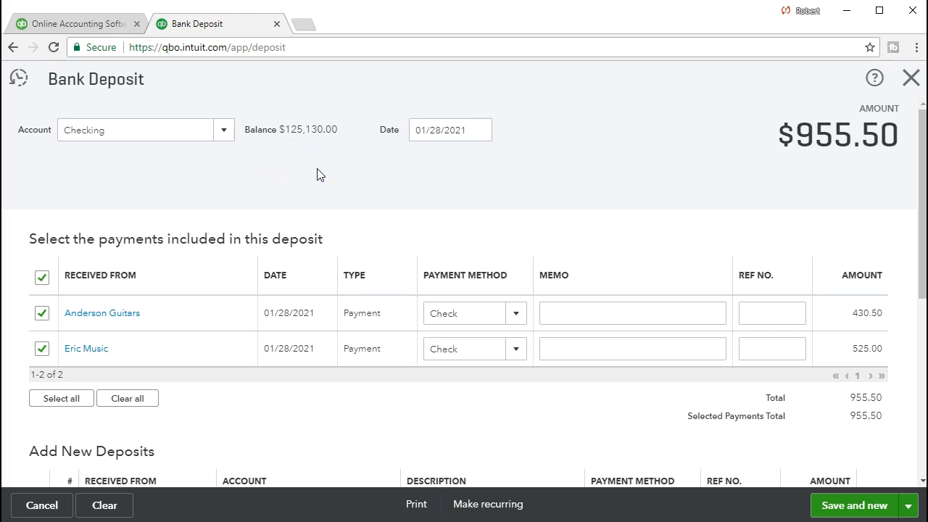
scroll(317, 174, down, 2)
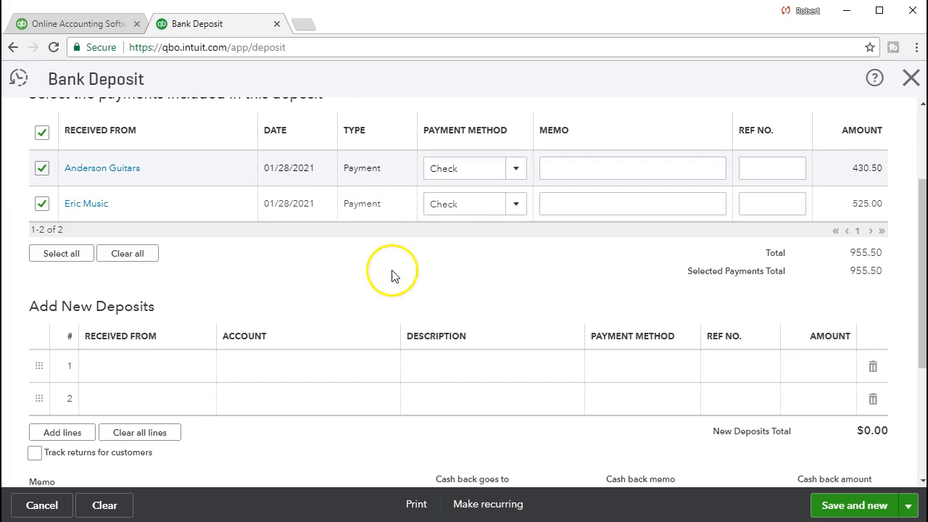
click(845, 506)
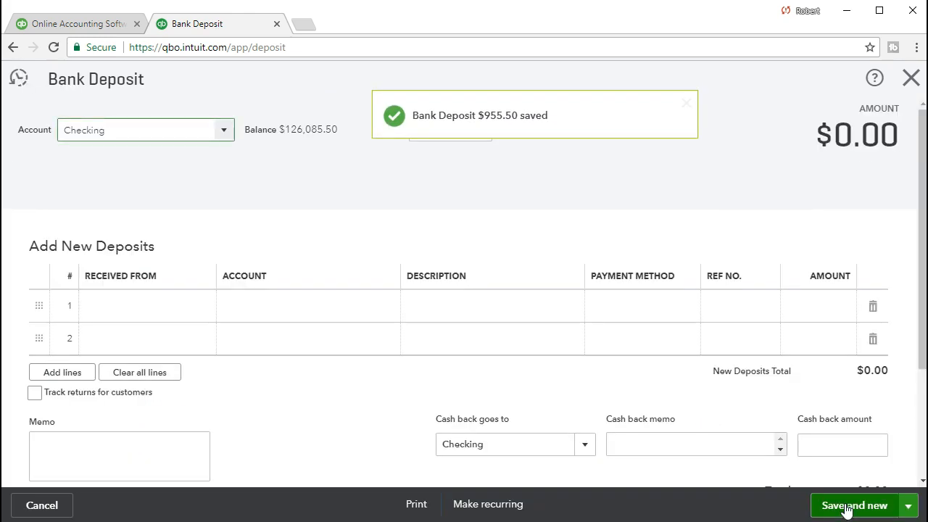
click(913, 78)
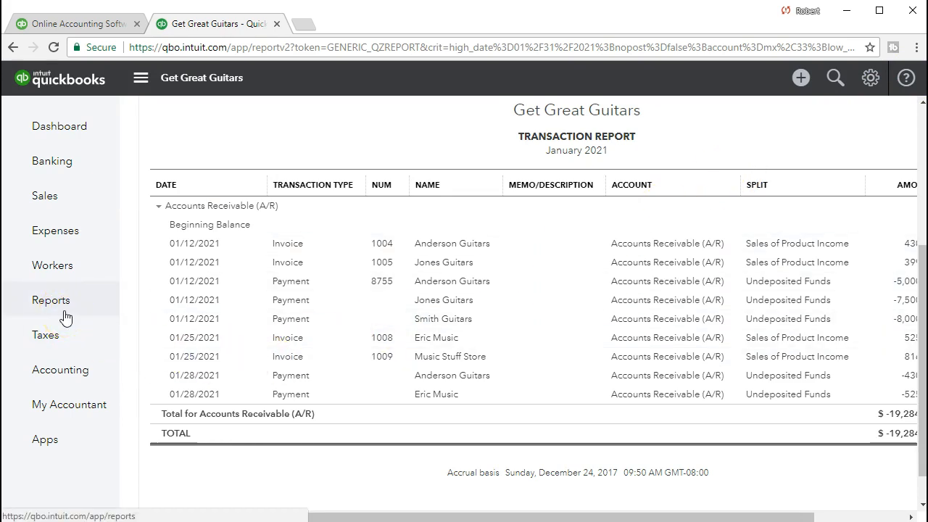
Return to the balance sheet and open the Checking account's transaction detail to check the 01/28/2021 deposit
scroll(238, 332, up, 4)
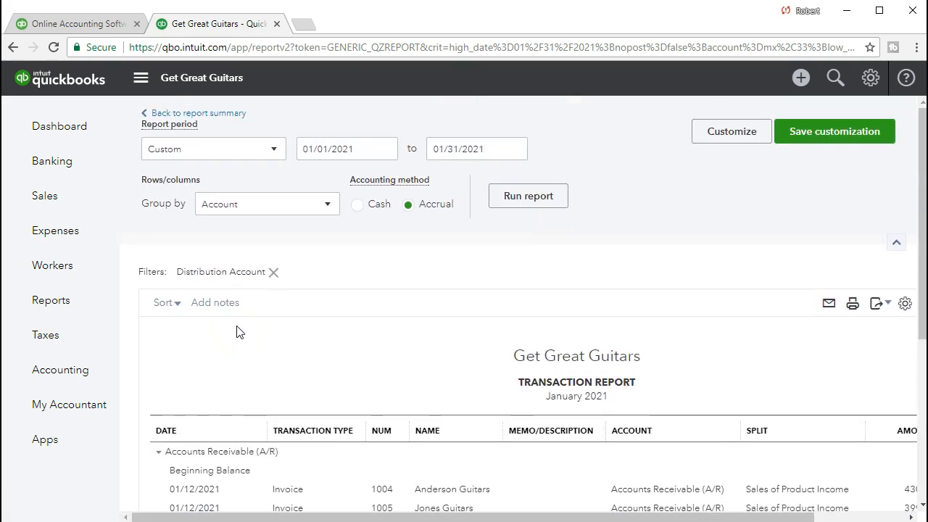
click(233, 120)
scroll(233, 120, down, 3)
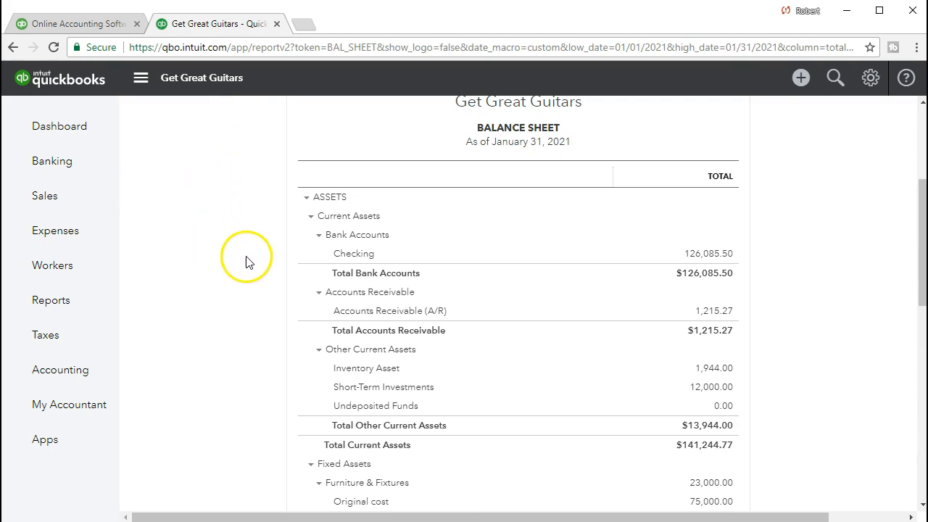
click(701, 255)
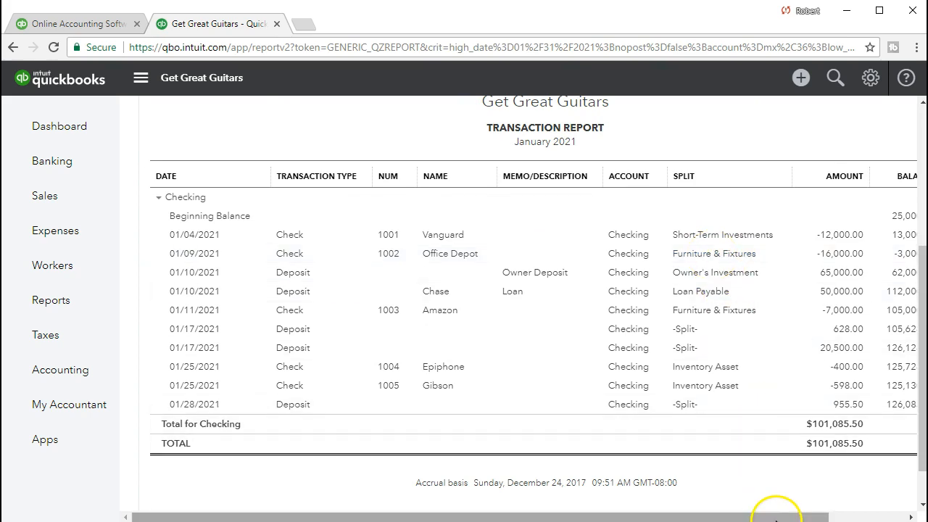
scroll(775, 516, down, 1)
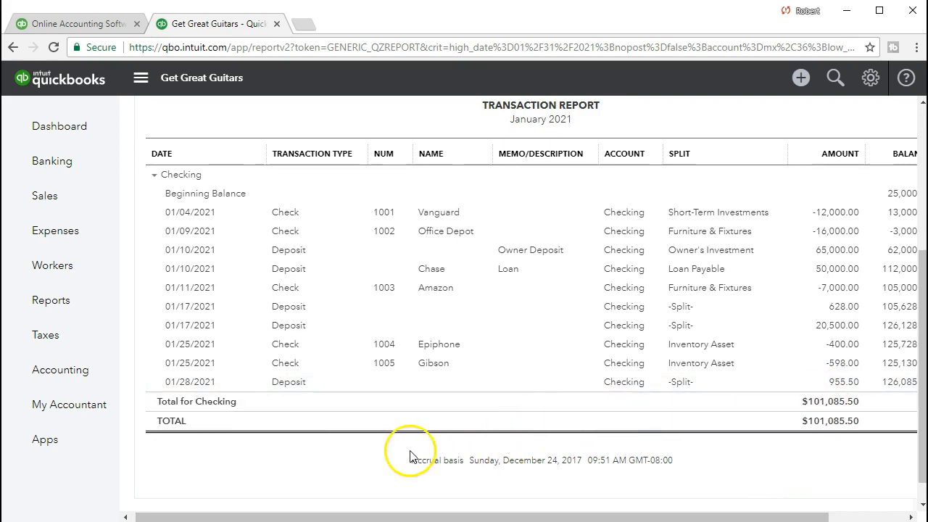
Go back to the balance sheet, open the Undeposited Funds transaction detail, and examine its amounts and running balance through 01/28/2021
scroll(308, 459, up, 4)
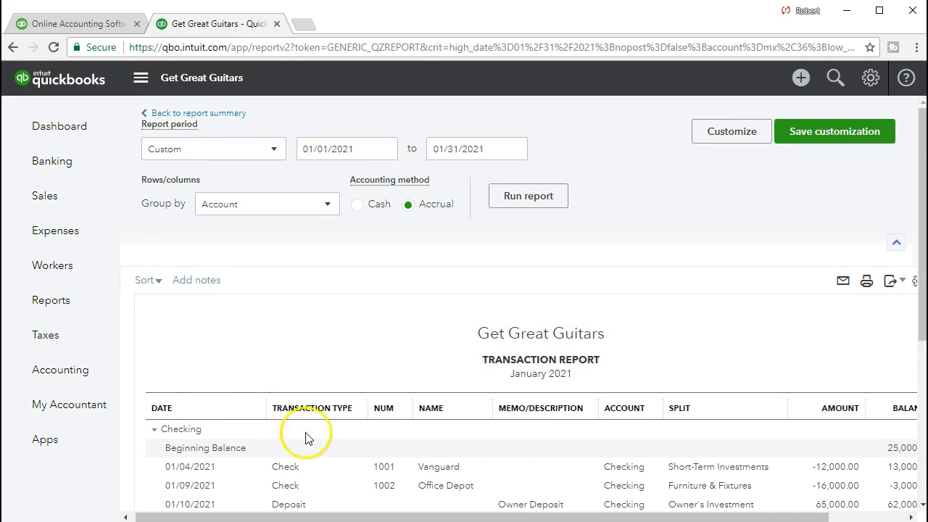
click(231, 115)
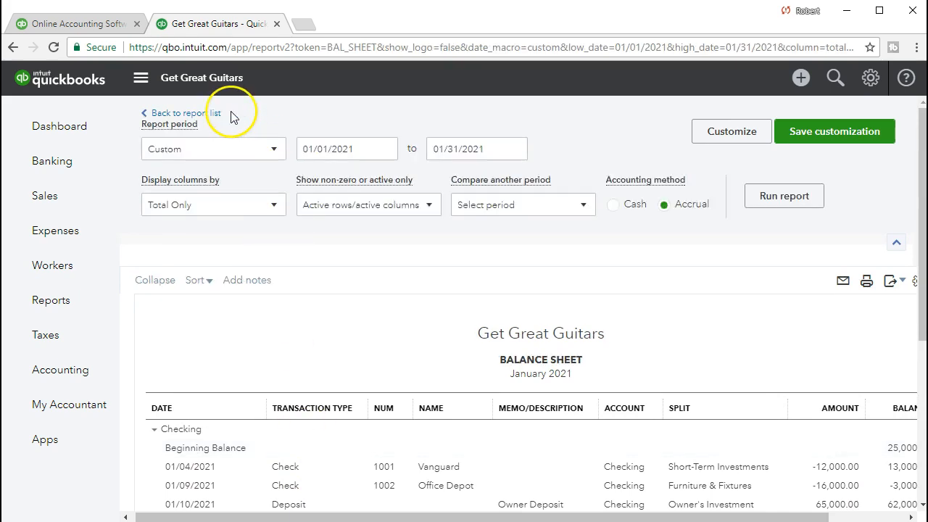
scroll(404, 369, down, 3)
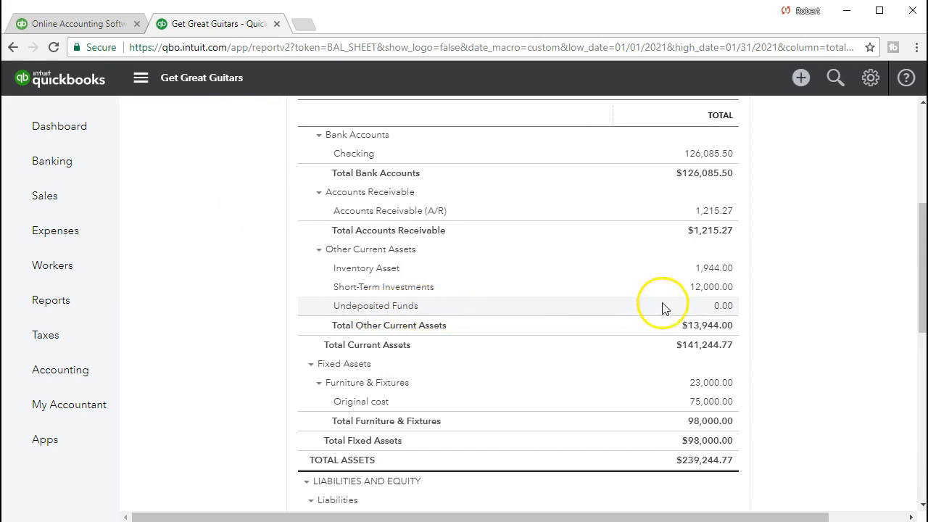
click(717, 309)
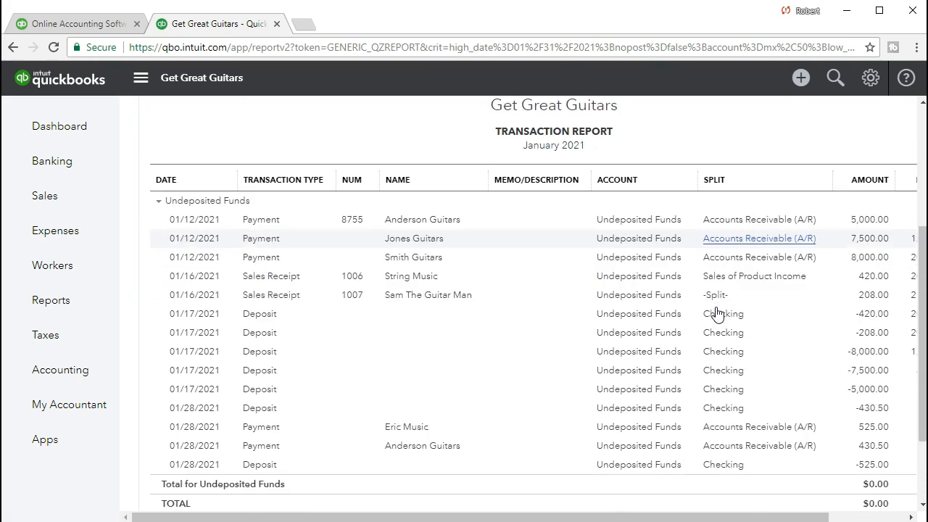
scroll(735, 406, down, 2)
drag(761, 517, 870, 512)
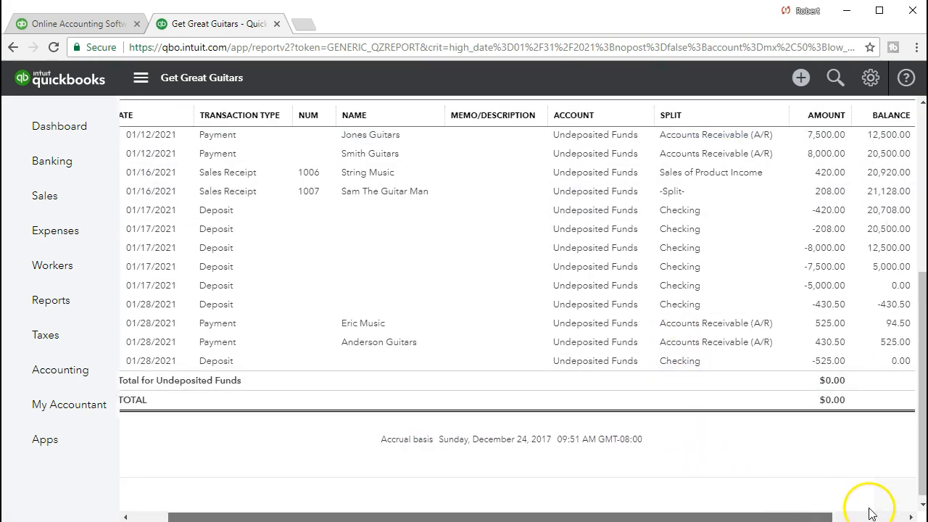